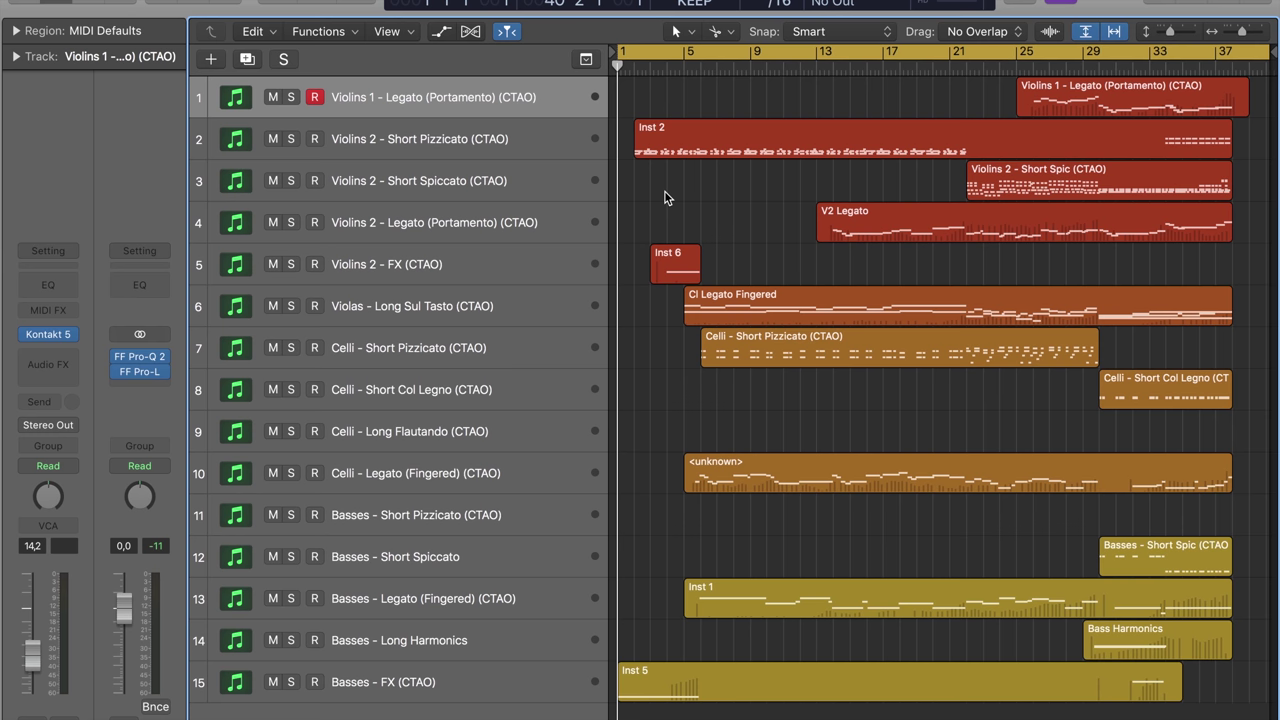
Play back the arrangement from bar 1 and solo the Violins 2 - Short Pizzicato track.
{"action": "key", "text": "space"}
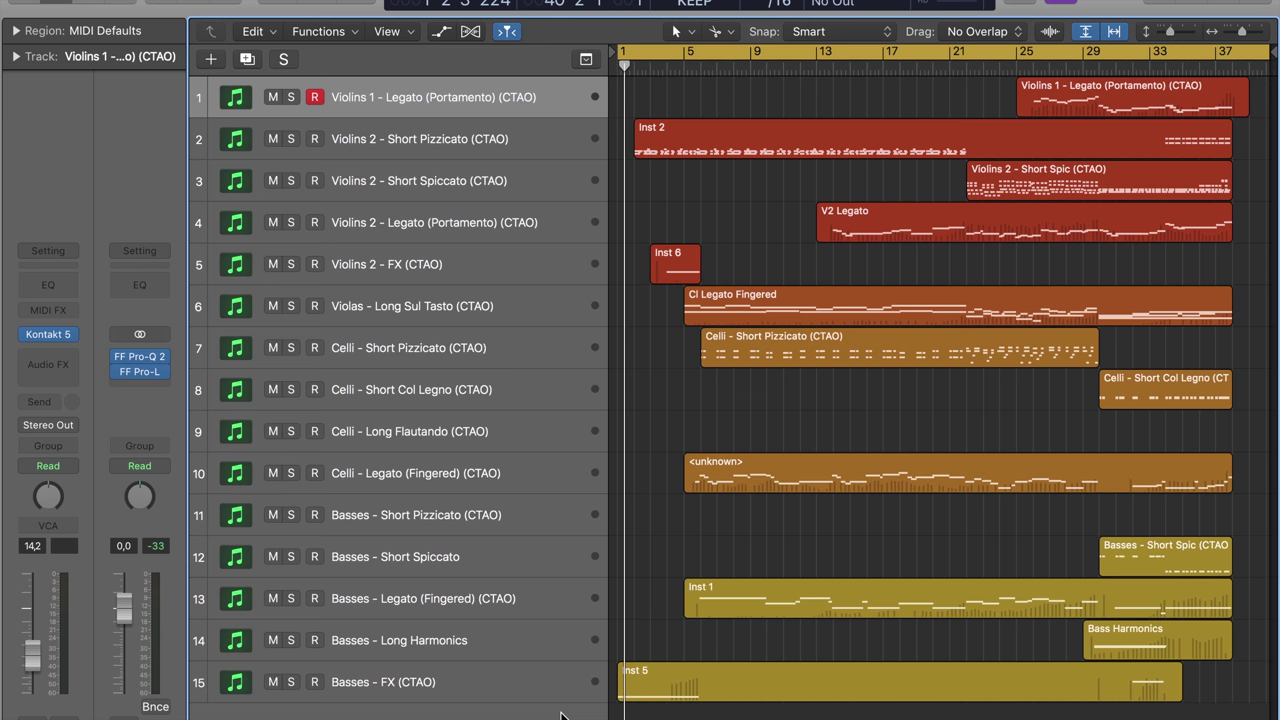
{"action": "left_click", "coordinate": [503, 142]}
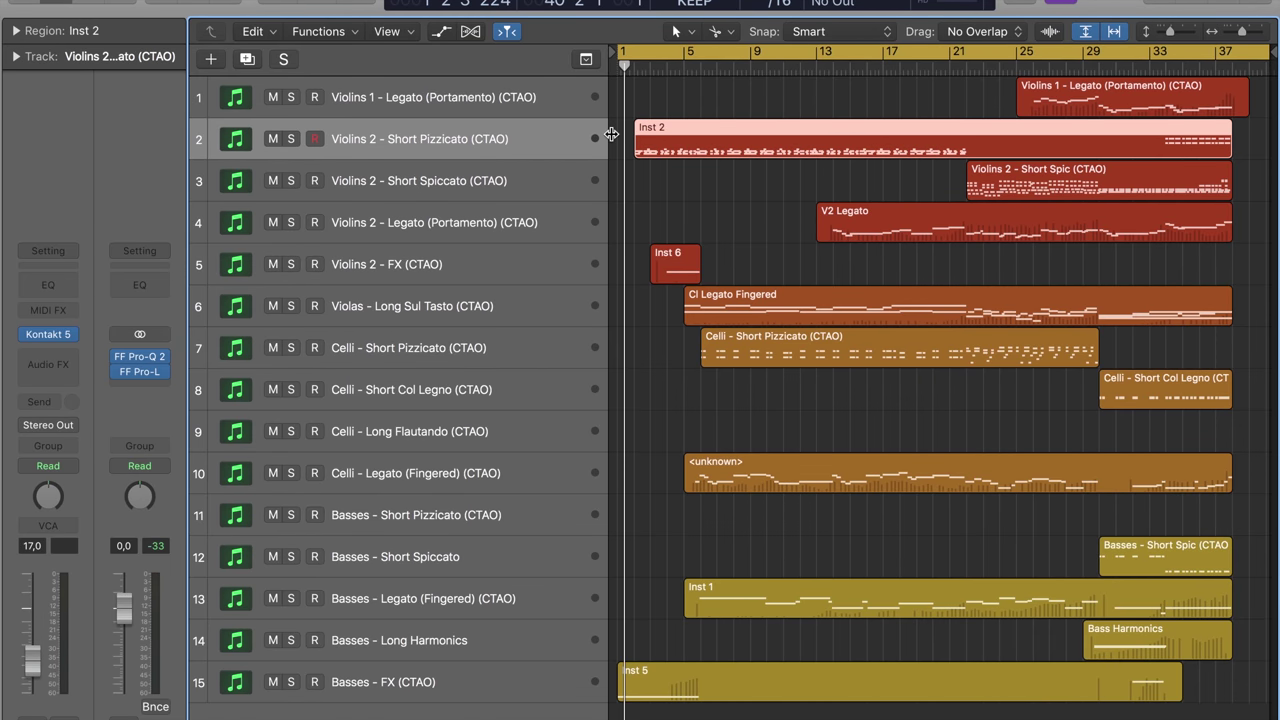
{"action": "key", "text": "s"}
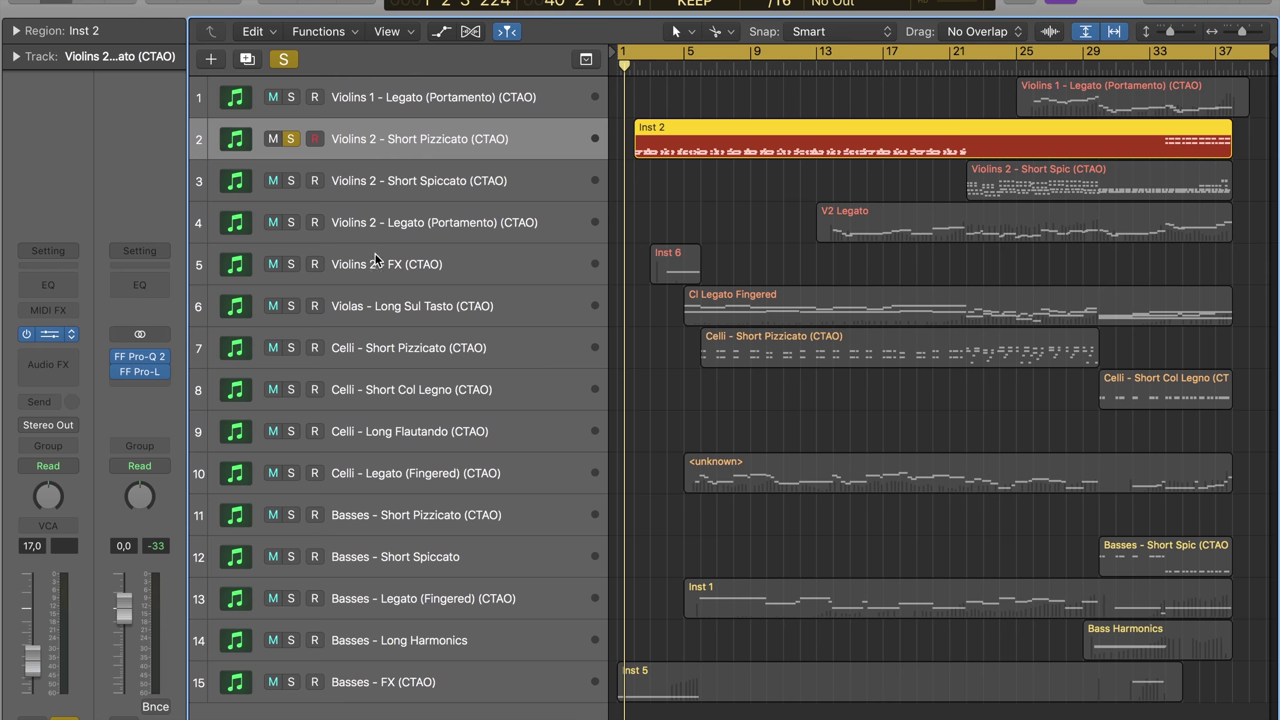
Open the Kontakt instrument of Violins 2 - Short Pizzicato, toggle its C microphone and lower the A microphone level.
{"action": "key", "text": "v"}
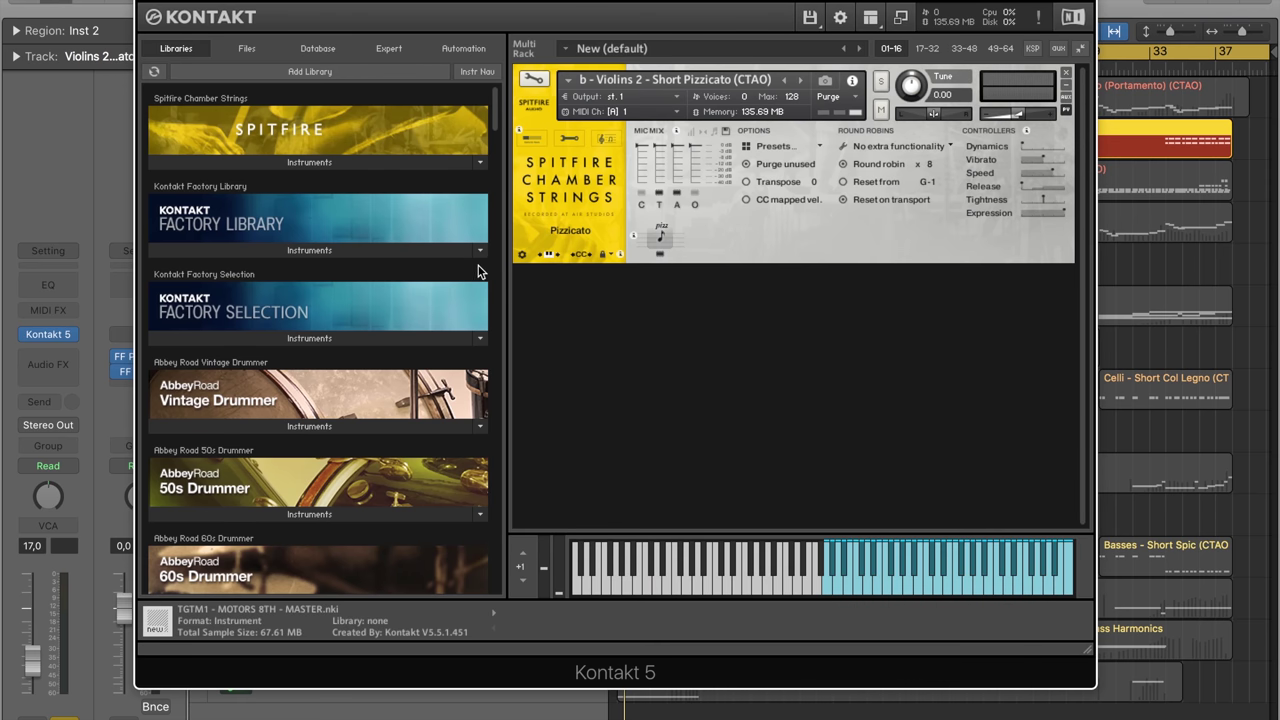
{"action": "left_click_drag", "start_coordinate": [686, 0], "coordinate": [634, 53]}
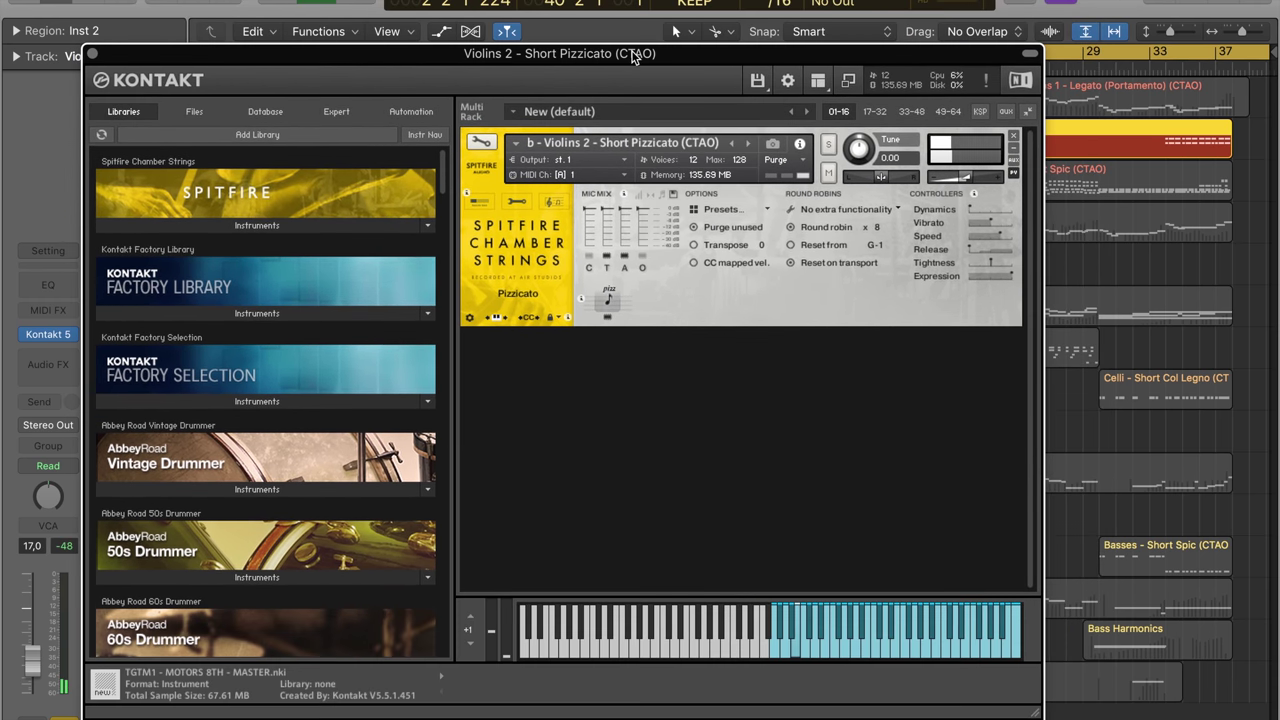
{"action": "left_click", "coordinate": [589, 256]}
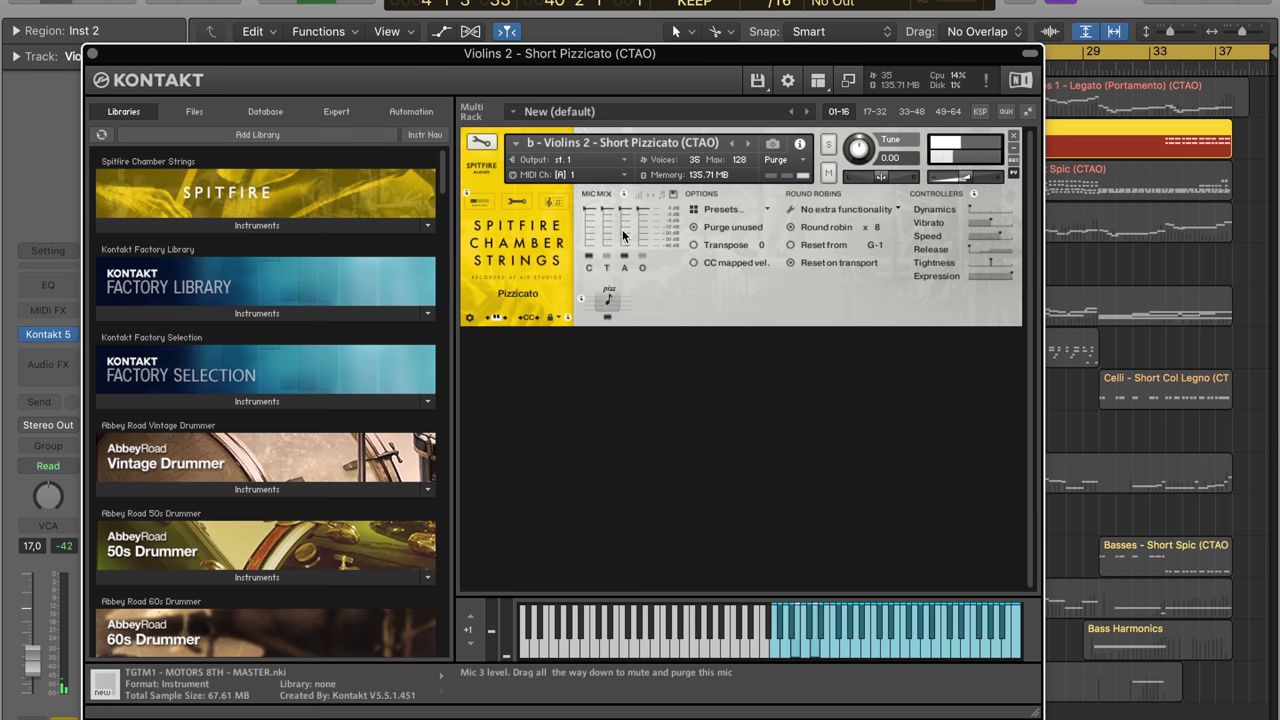
{"action": "left_click_drag", "start_coordinate": [623, 208], "coordinate": [623, 226]}
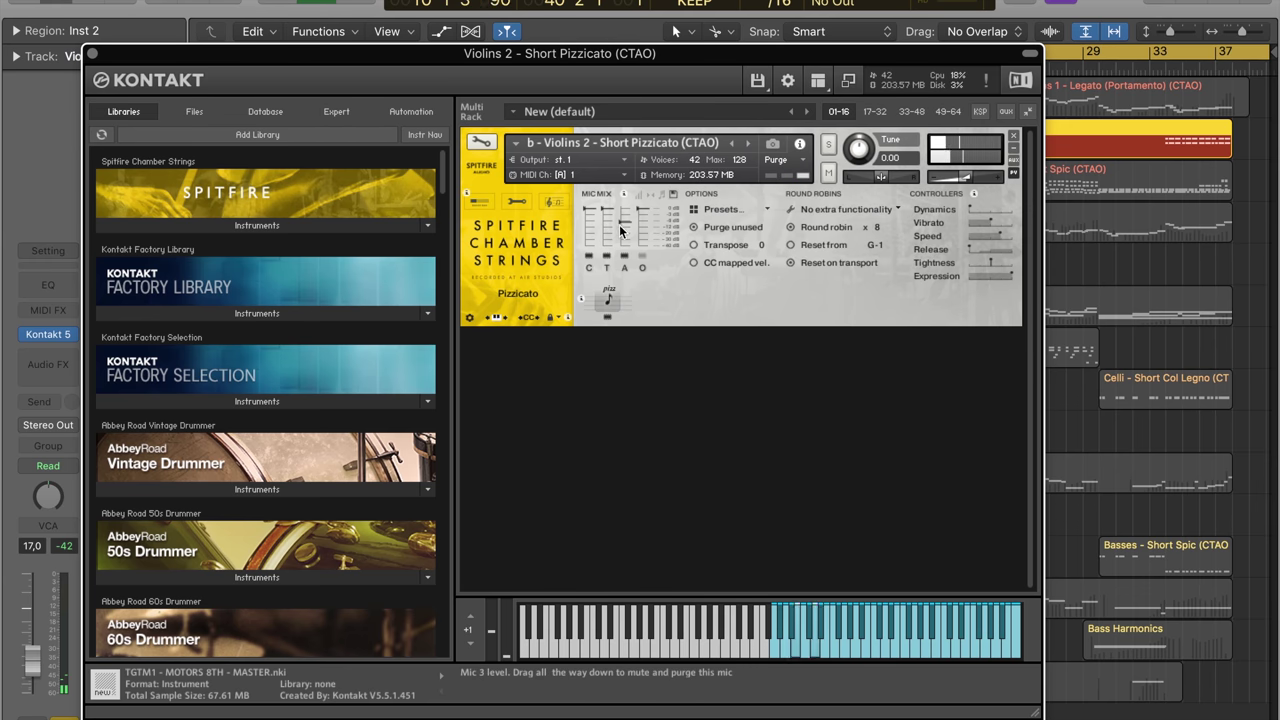
{"action": "left_click", "coordinate": [588, 258]}
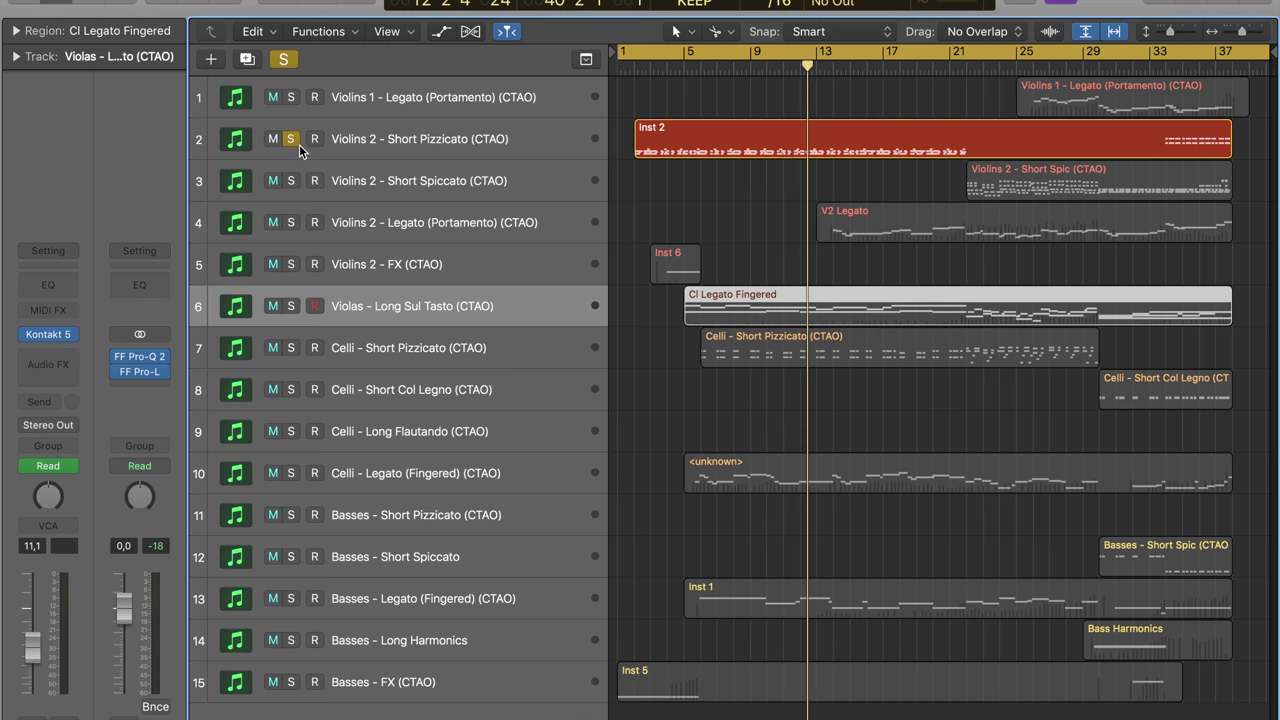
Switch the solo from Violins 2 - Short Pizzicato to Violas - Long Sul Tasto and play from about bar 4.
{"action": "left_click", "coordinate": [296, 141]}
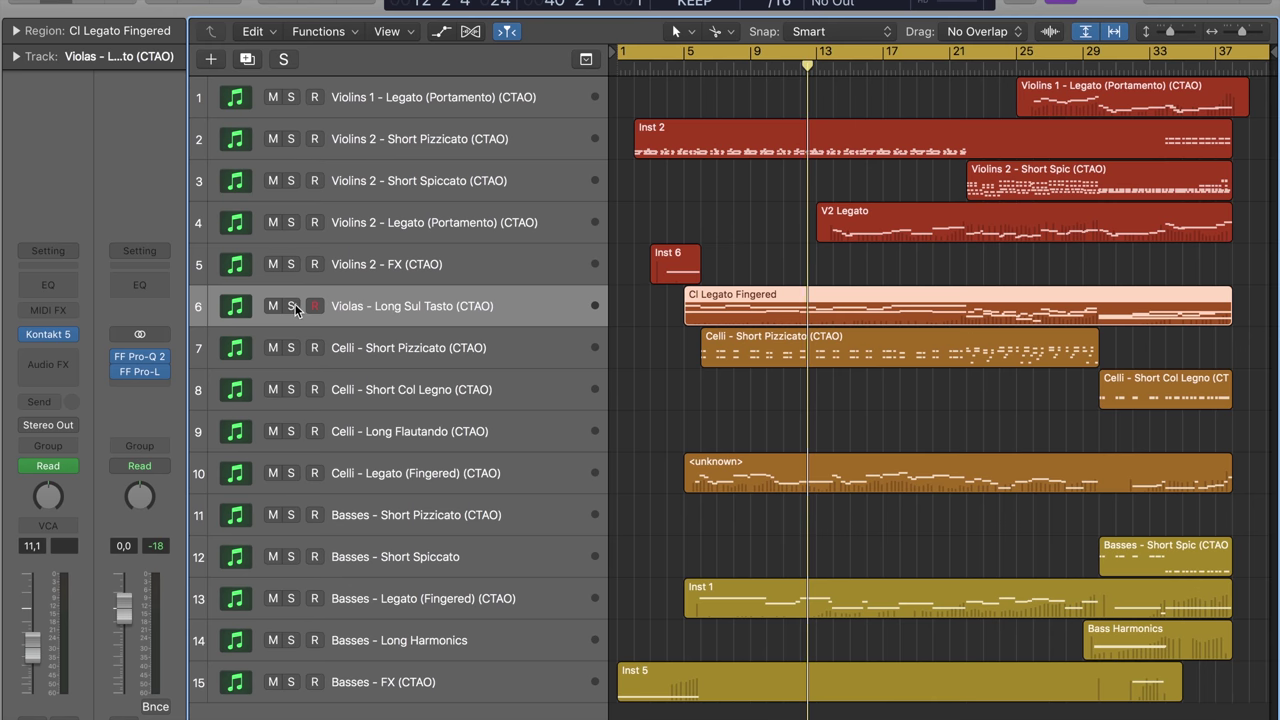
{"action": "left_click", "coordinate": [293, 308]}
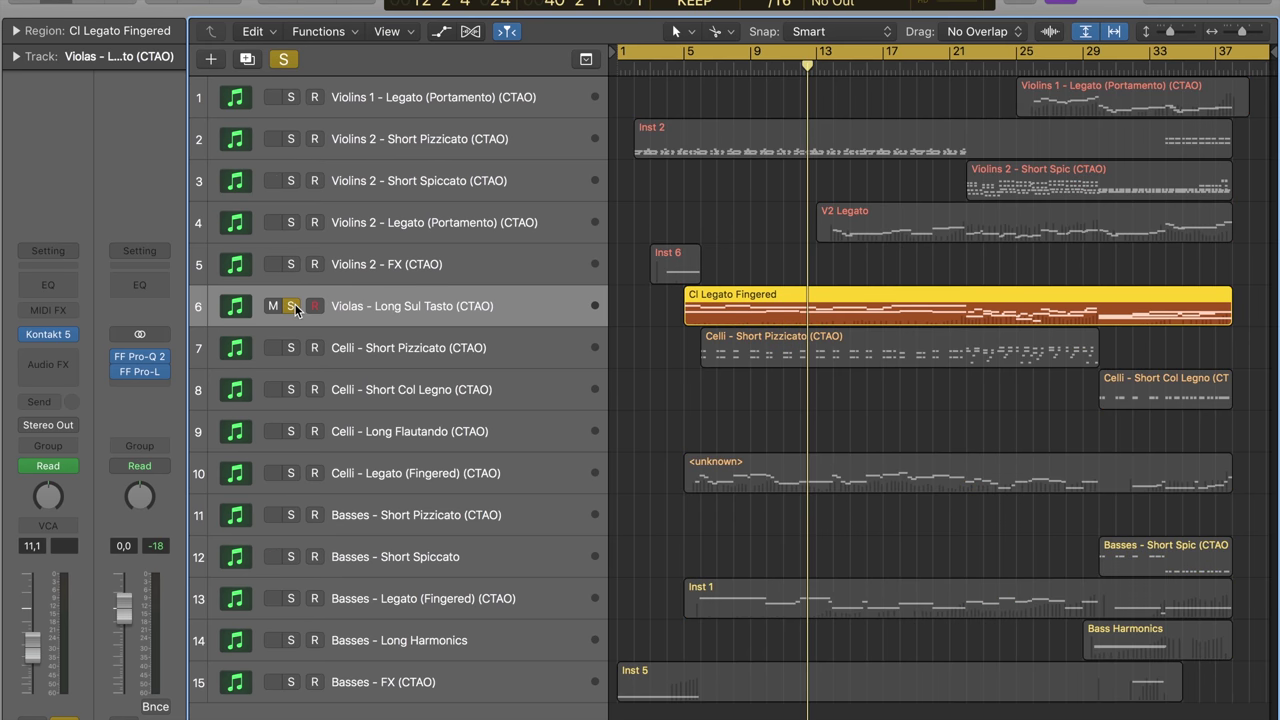
{"action": "left_click", "coordinate": [668, 68]}
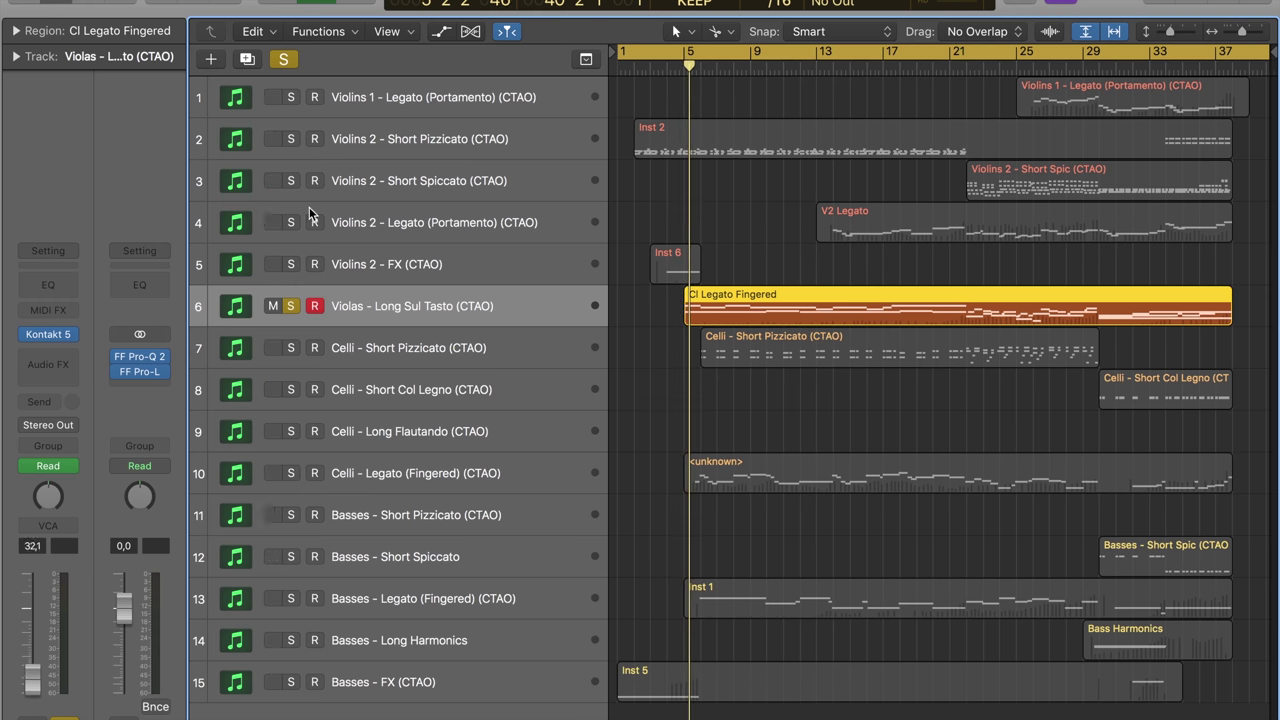
{"action": "mouse_move", "coordinate": [55, 340]}
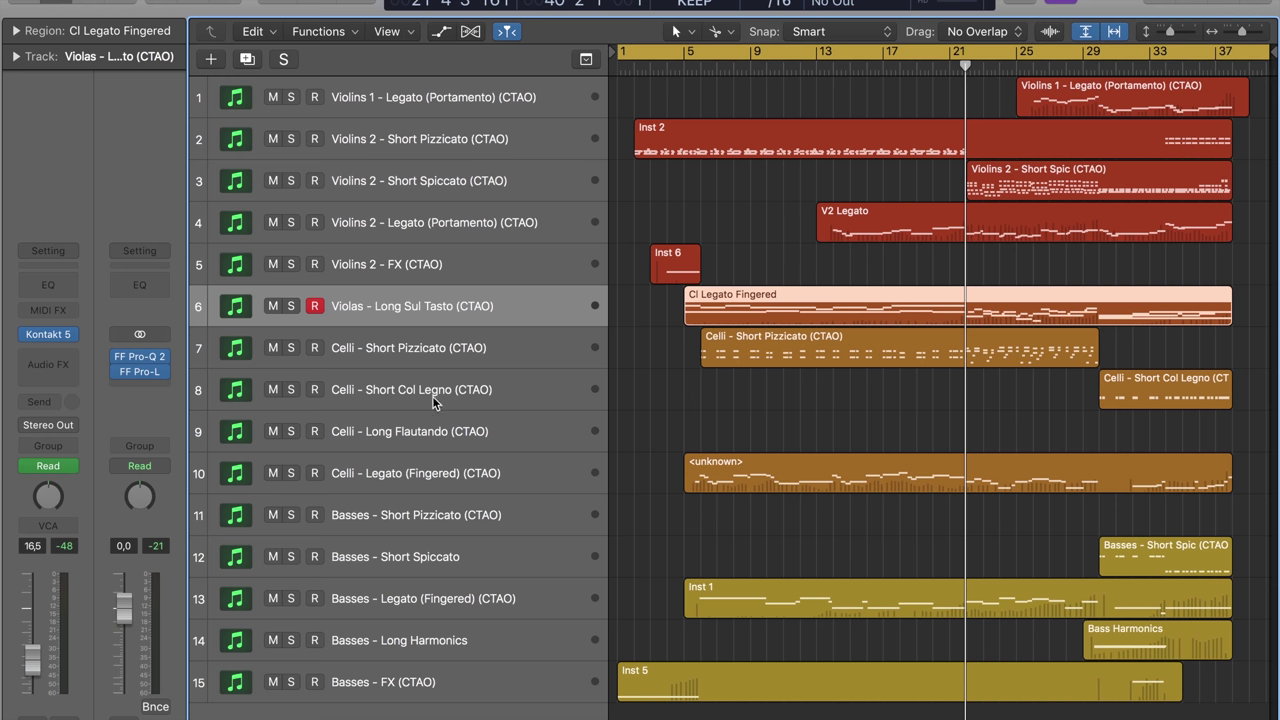
Open the Kontakt instrument of the Celli - Legato (Fingered) track to view its patch, and close it.
{"action": "left_click", "coordinate": [437, 473]}
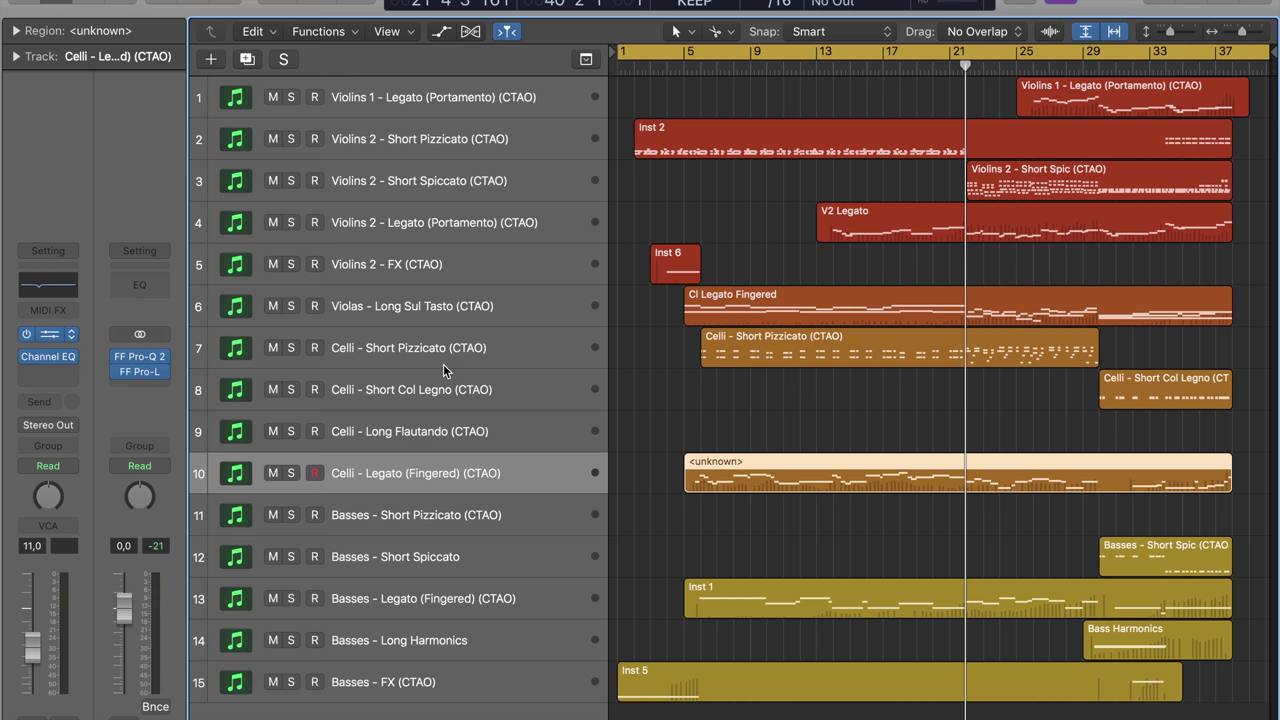
{"action": "key", "text": "v"}
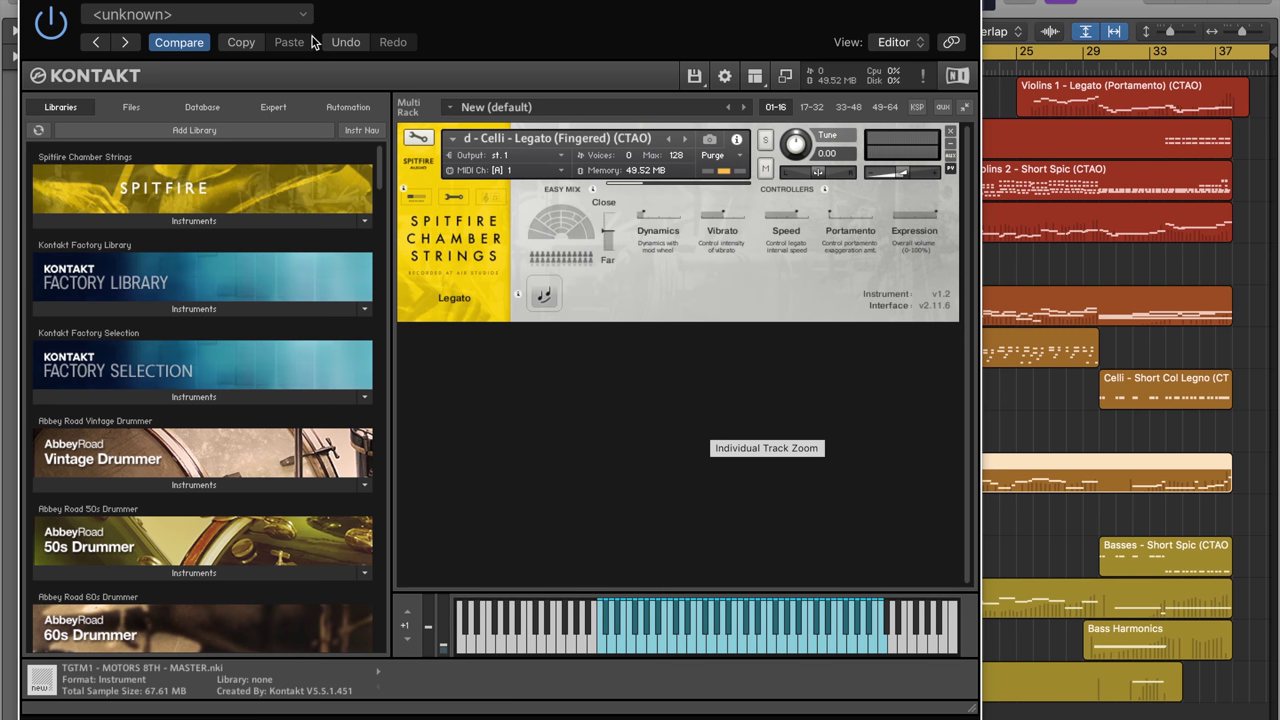
{"action": "left_click", "coordinate": [29, 0]}
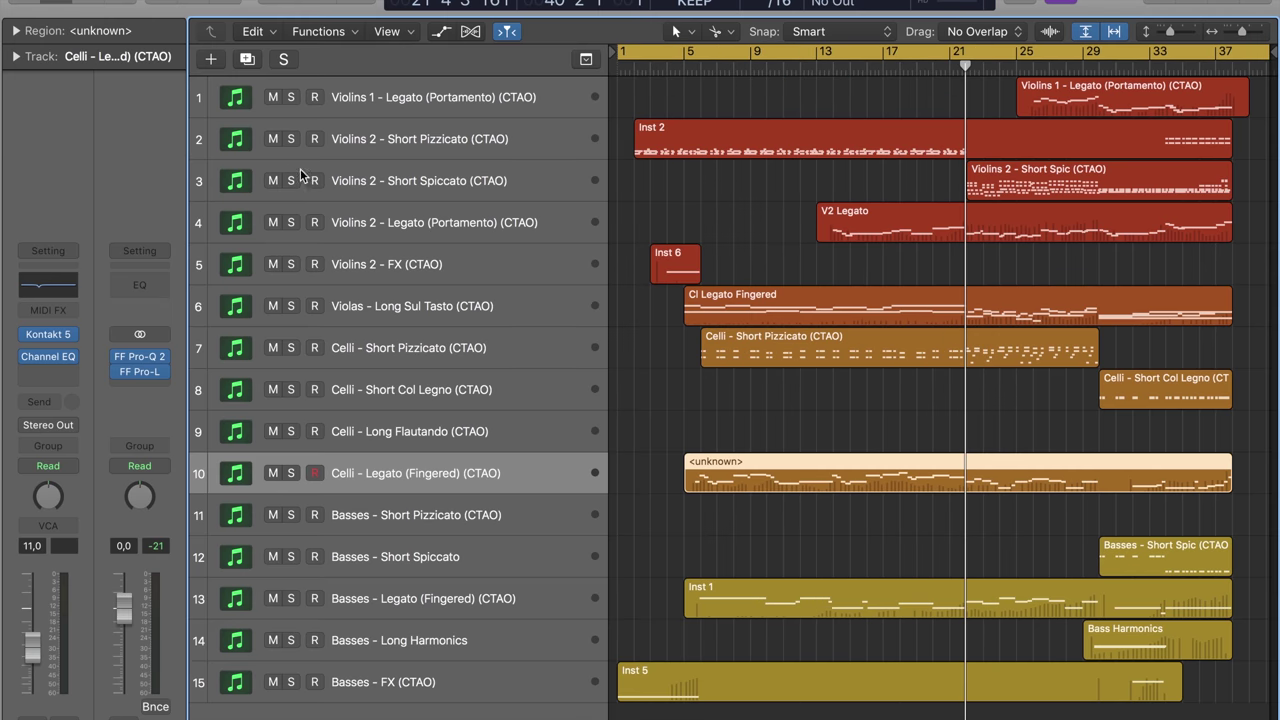
Solo Celli - Legato (Fingered) together with Violins 2 - Legato (Portamento) and play both from about bar 4.
{"action": "left_click", "coordinate": [292, 473]}
{"action": "left_click", "coordinate": [291, 222]}
{"action": "left_click", "coordinate": [670, 71]}
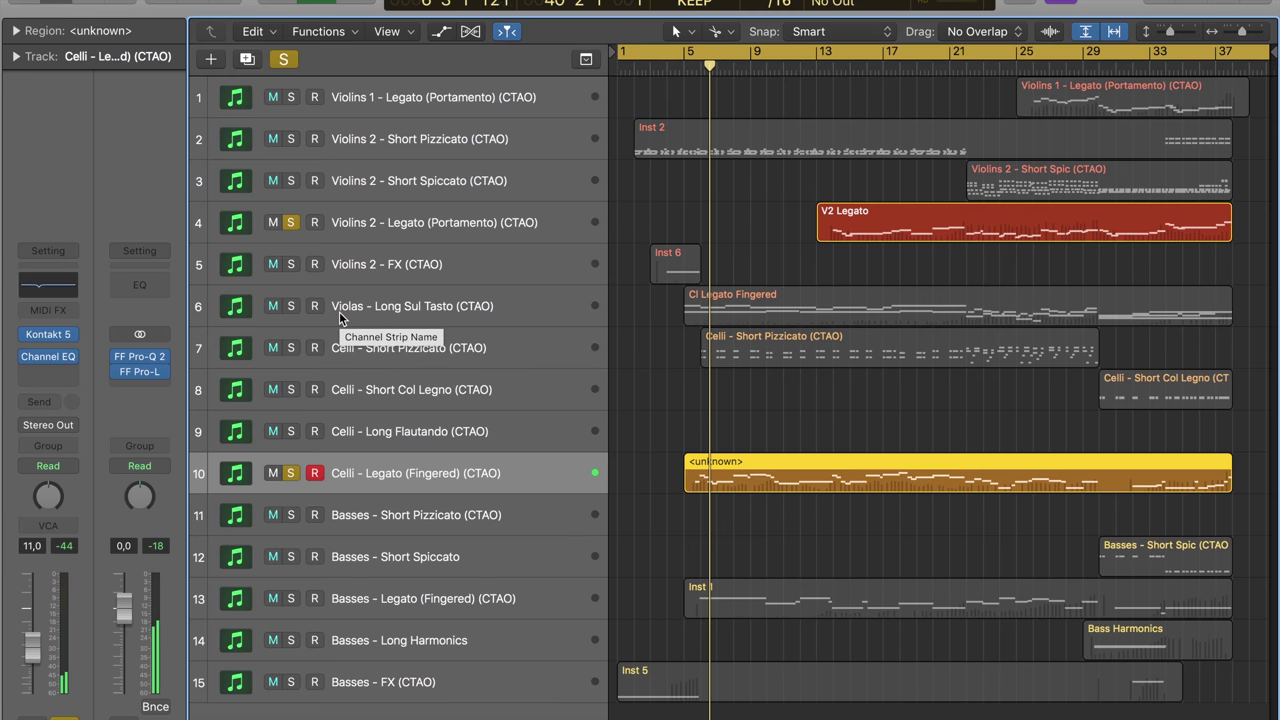
{"action": "scroll", "coordinate": [752, 427], "scroll_direction": "right", "scroll_amount": 1}
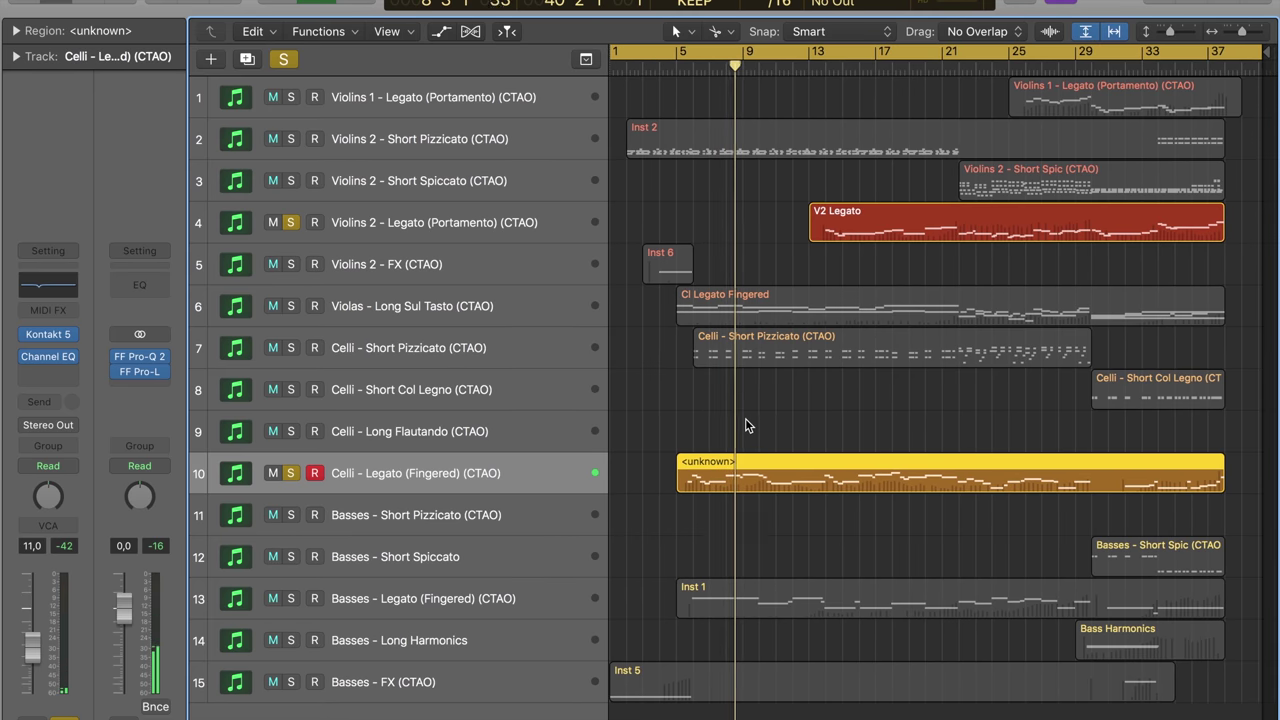
{"action": "key", "text": "super+Right"}
{"action": "key", "text": "super+Right"}
{"action": "key", "text": "super+Right"}
{"action": "key", "text": "super+Right"}
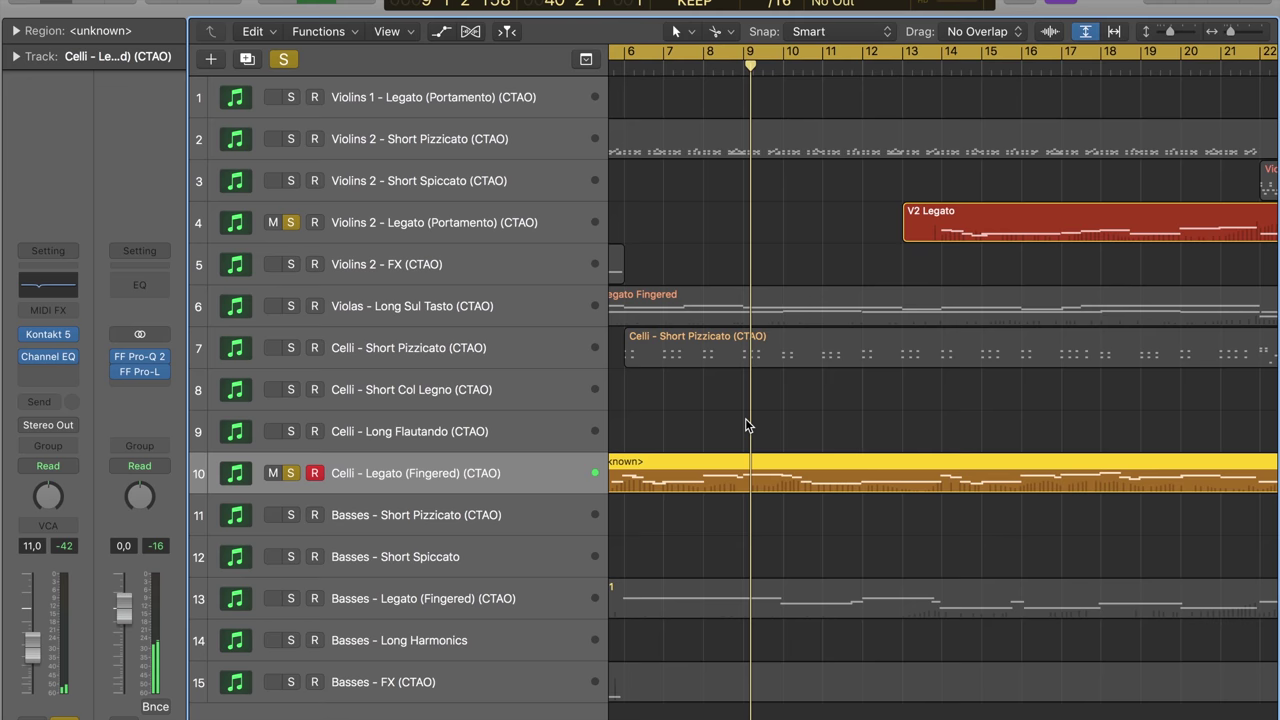
{"action": "scroll", "coordinate": [745, 418], "scroll_direction": "right", "scroll_amount": 1}
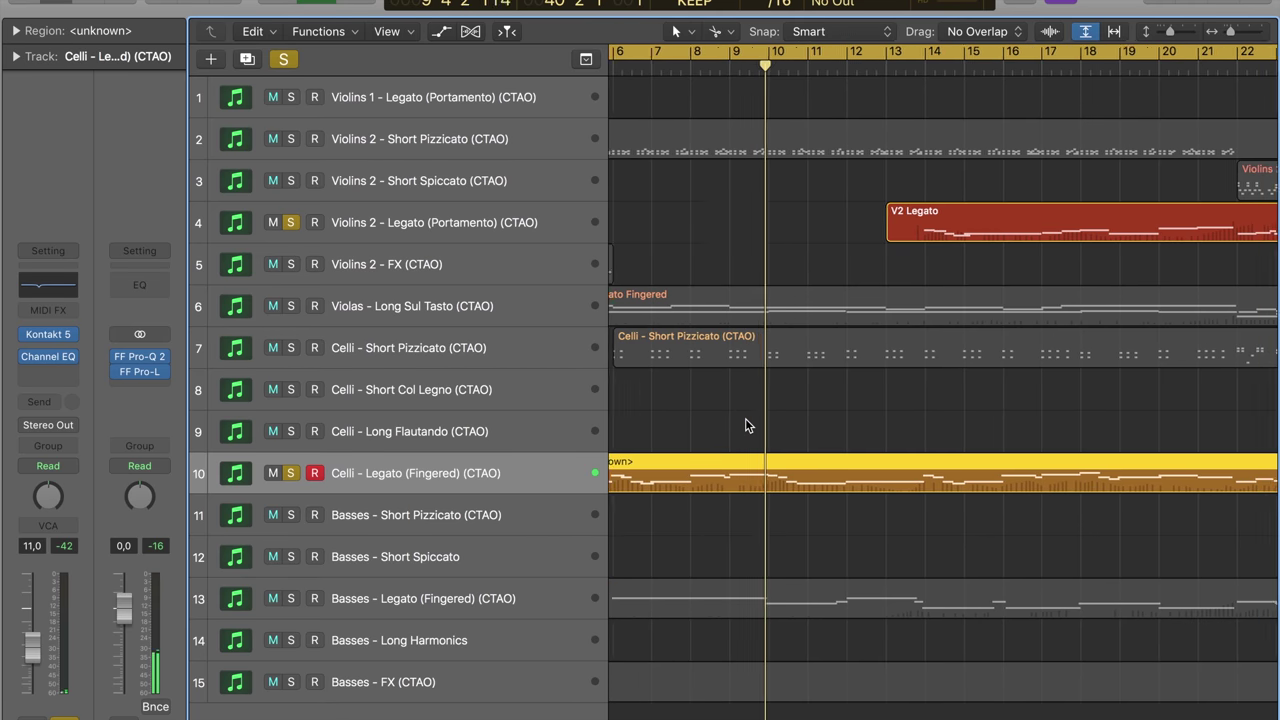
{"action": "scroll", "coordinate": [745, 418], "scroll_direction": "right", "scroll_amount": 1}
{"action": "scroll", "coordinate": [745, 418], "scroll_direction": "right", "scroll_amount": 3}
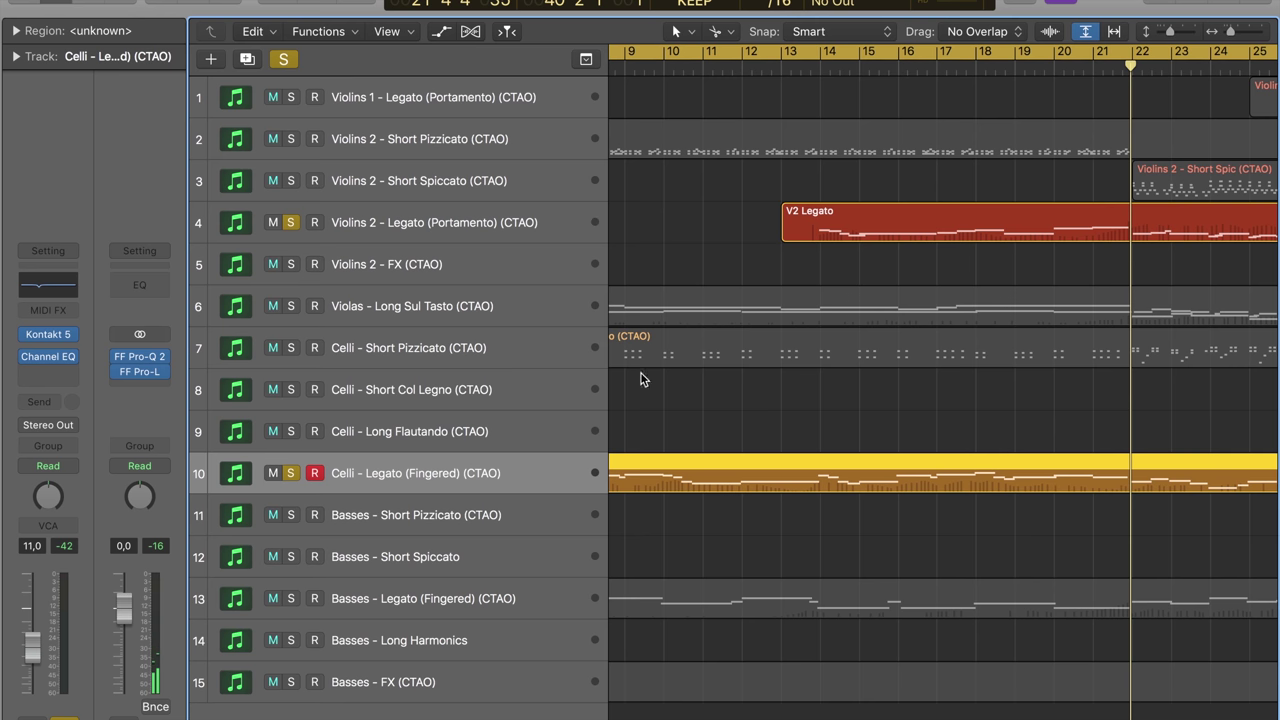
Play Violins 2 - Legato (Portamento) alone from about bar 13 with the celli solo off, and clear its solo.
{"action": "left_click", "coordinate": [290, 473]}
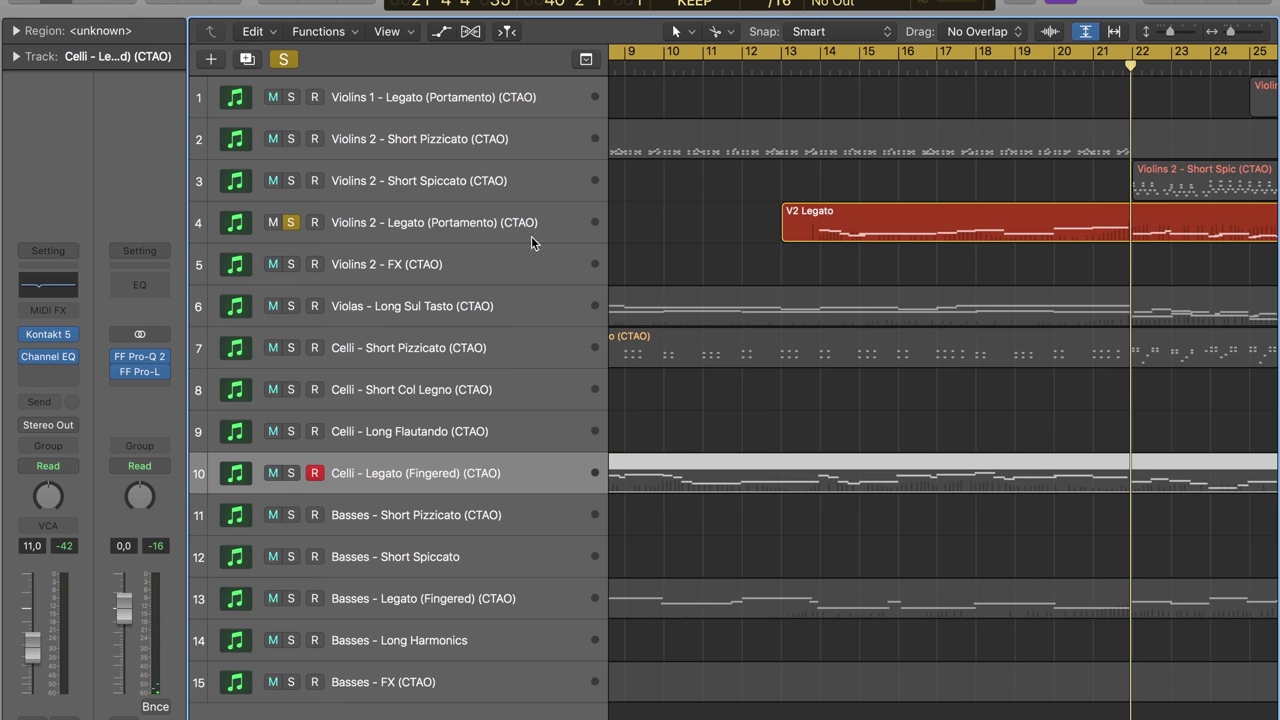
{"action": "left_click", "coordinate": [806, 68]}
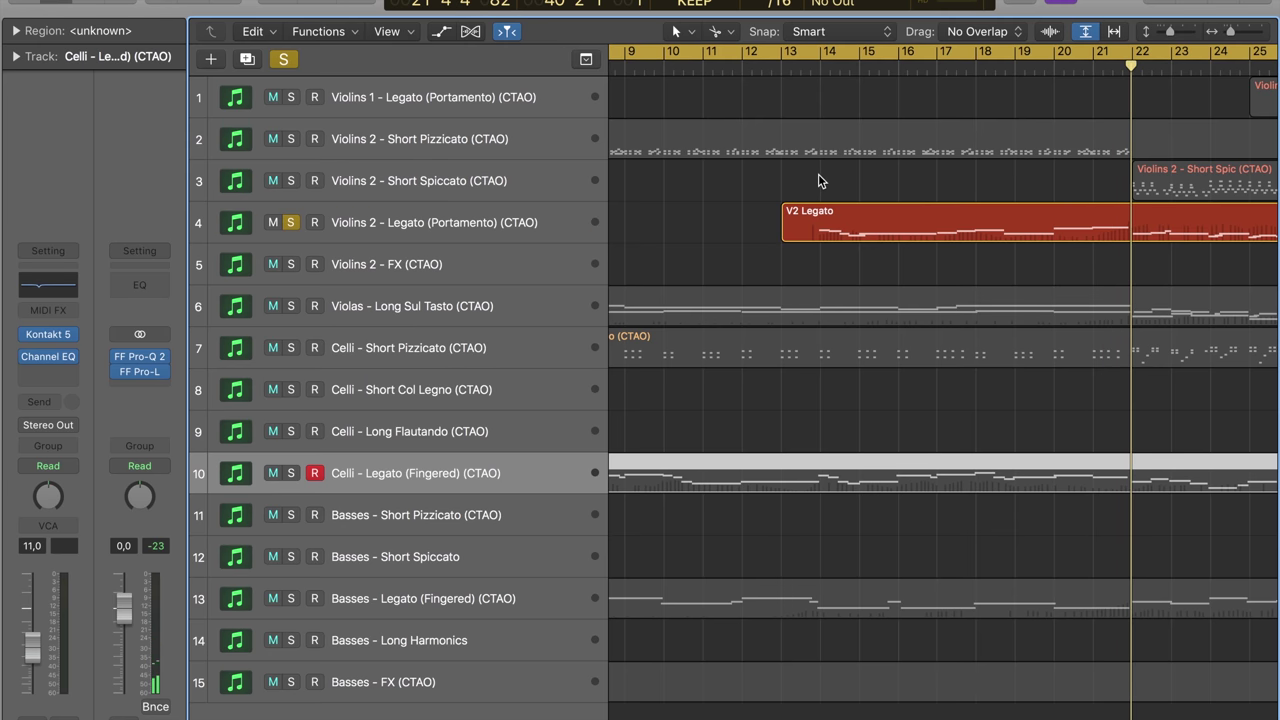
{"action": "scroll", "coordinate": [818, 180], "scroll_direction": "right", "scroll_amount": 5}
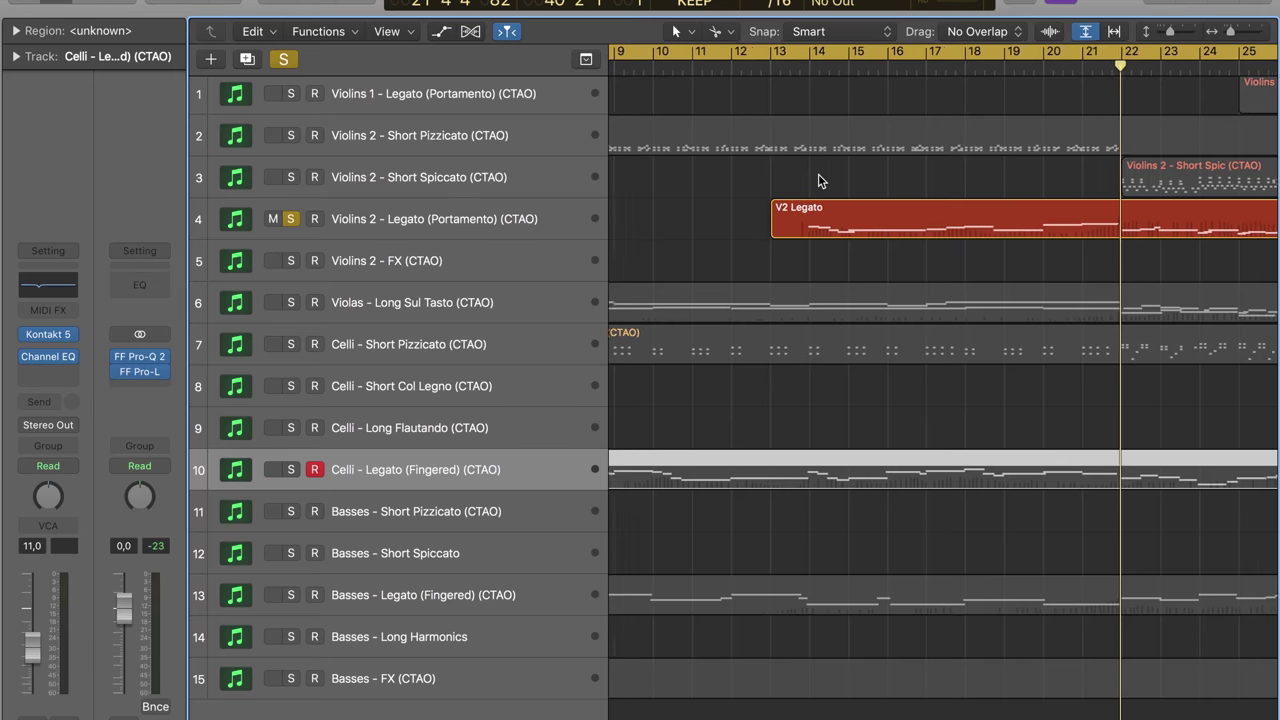
{"action": "left_click", "coordinate": [291, 222]}
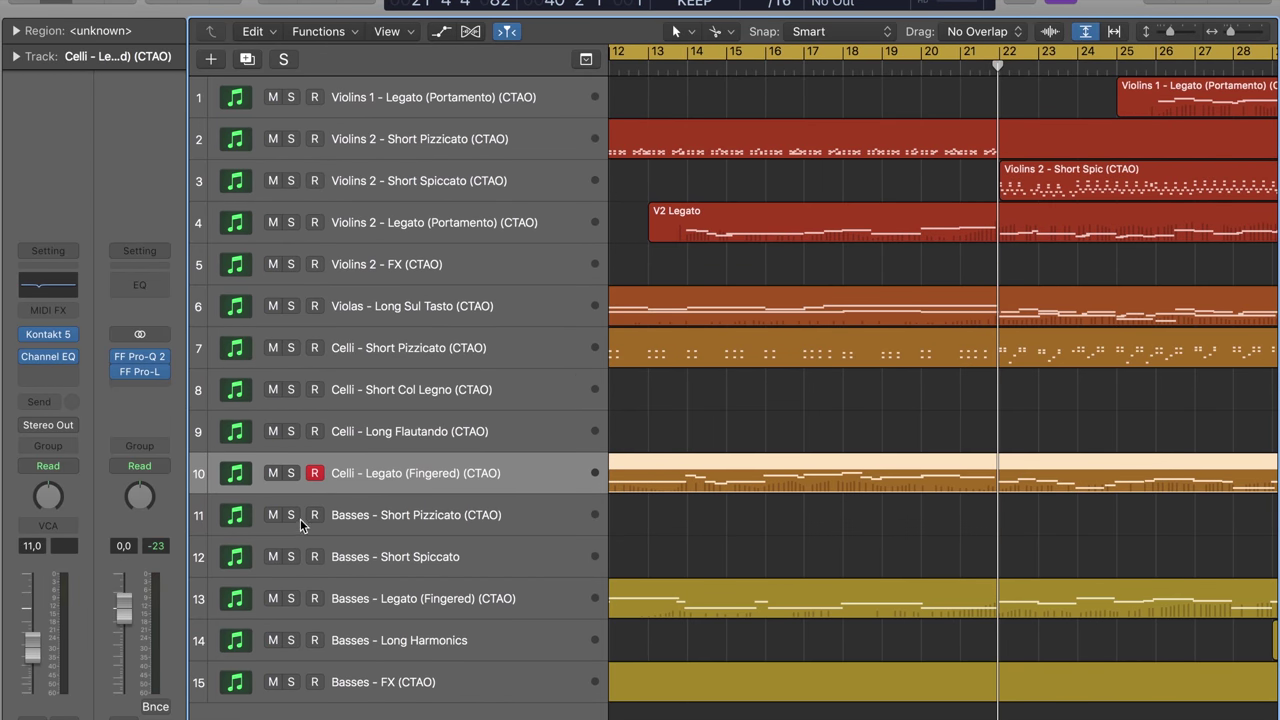
Solo only Celli - Short Col Legno and Basses - Short Spiccato, and play them from bar 30.
{"action": "left_click", "coordinate": [291, 348]}
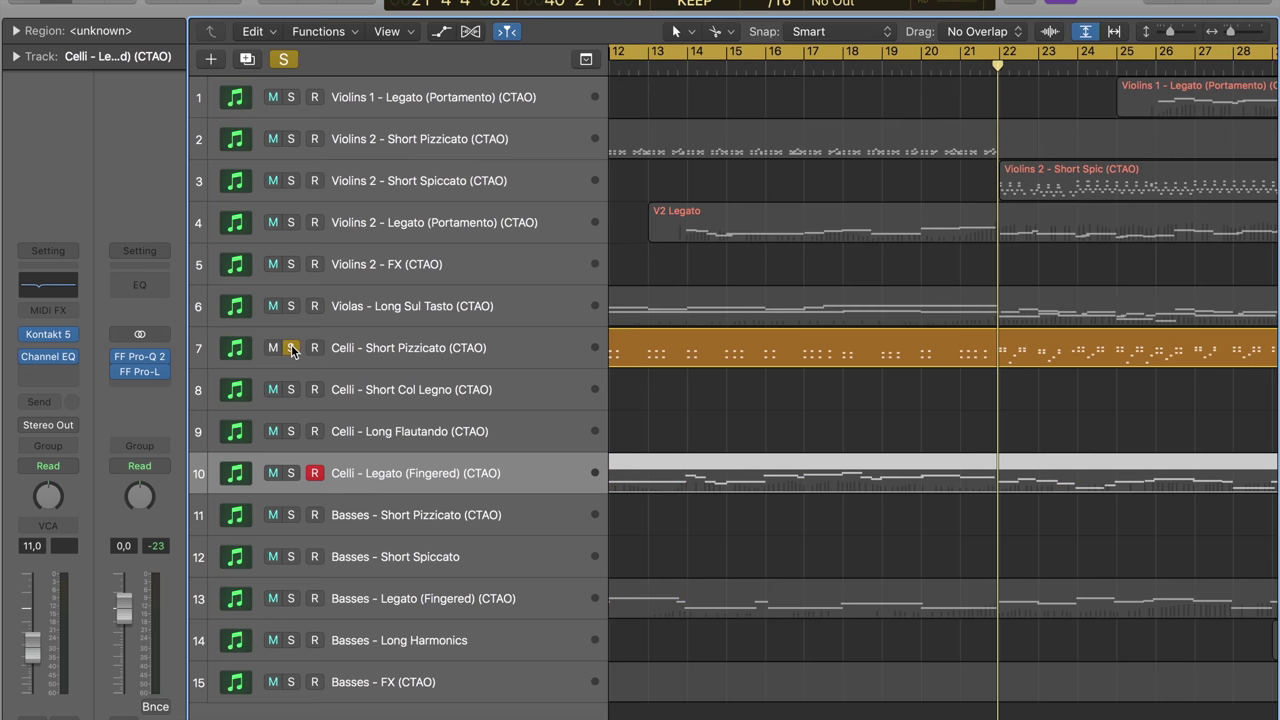
{"action": "scroll", "coordinate": [868, 498], "scroll_direction": "right", "scroll_amount": 15}
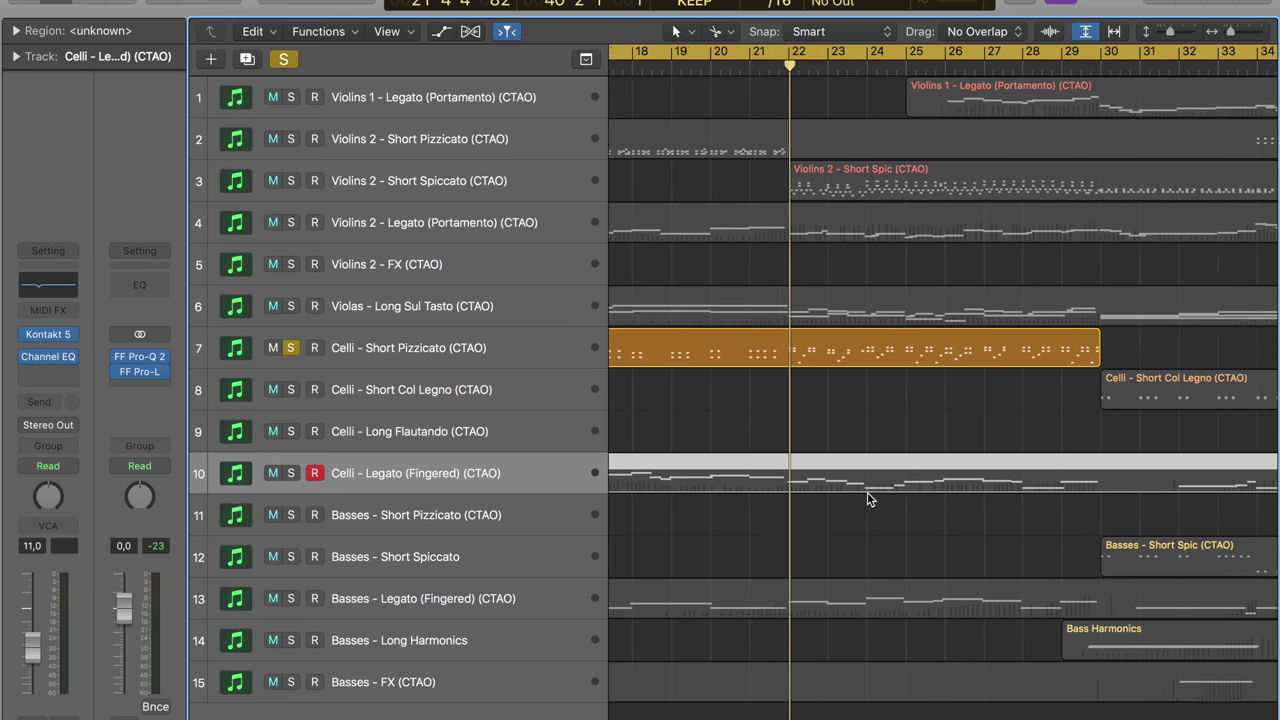
{"action": "scroll", "coordinate": [868, 498], "scroll_direction": "right", "scroll_amount": 5}
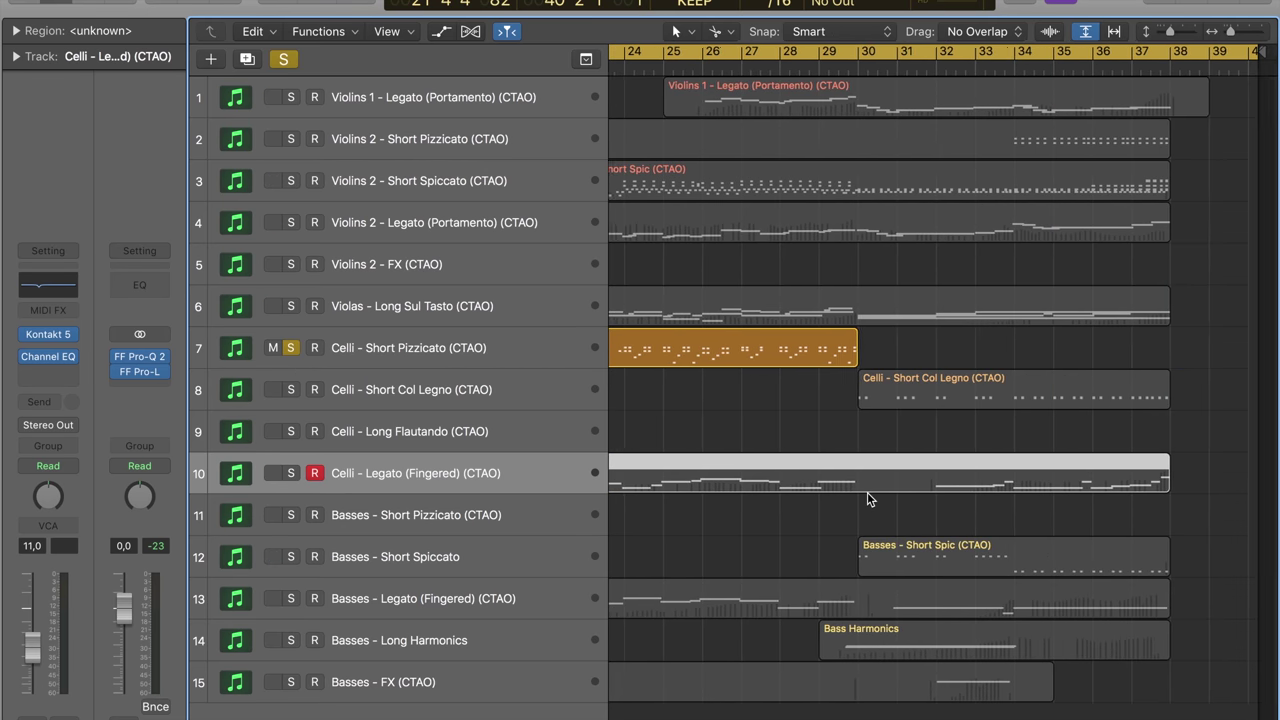
{"action": "left_click", "coordinate": [291, 389]}
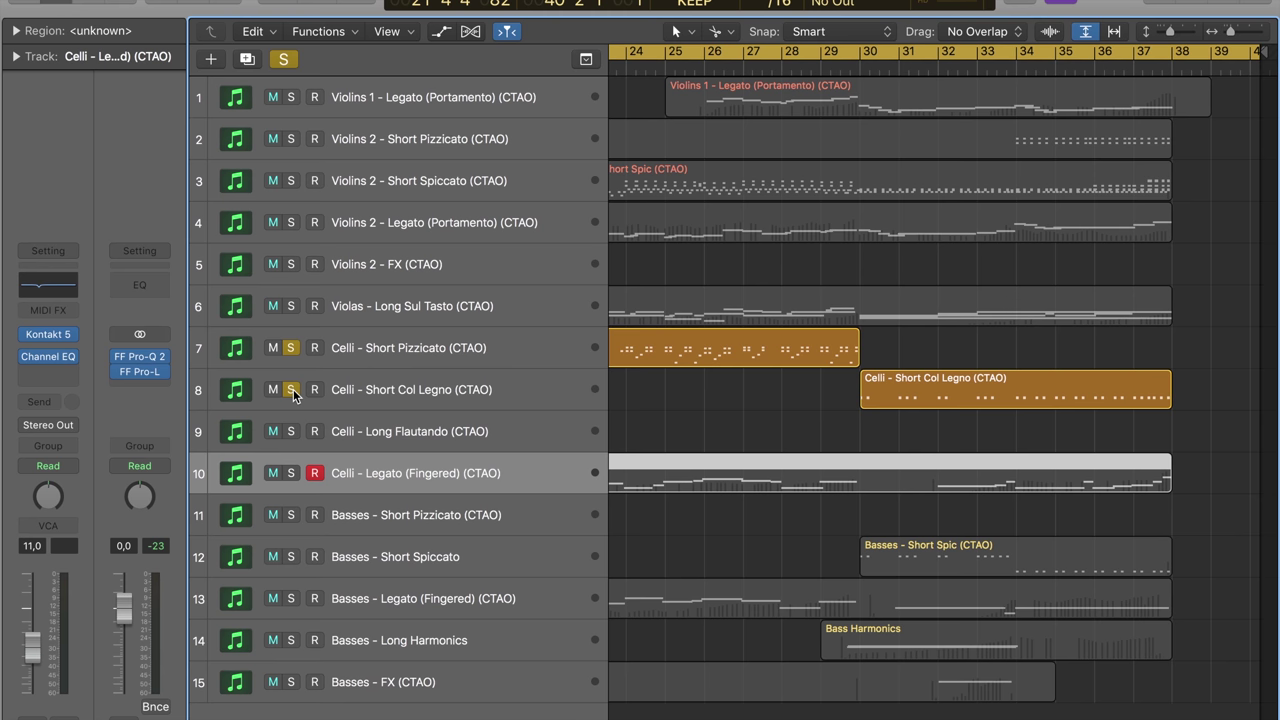
{"action": "left_click", "coordinate": [296, 556]}
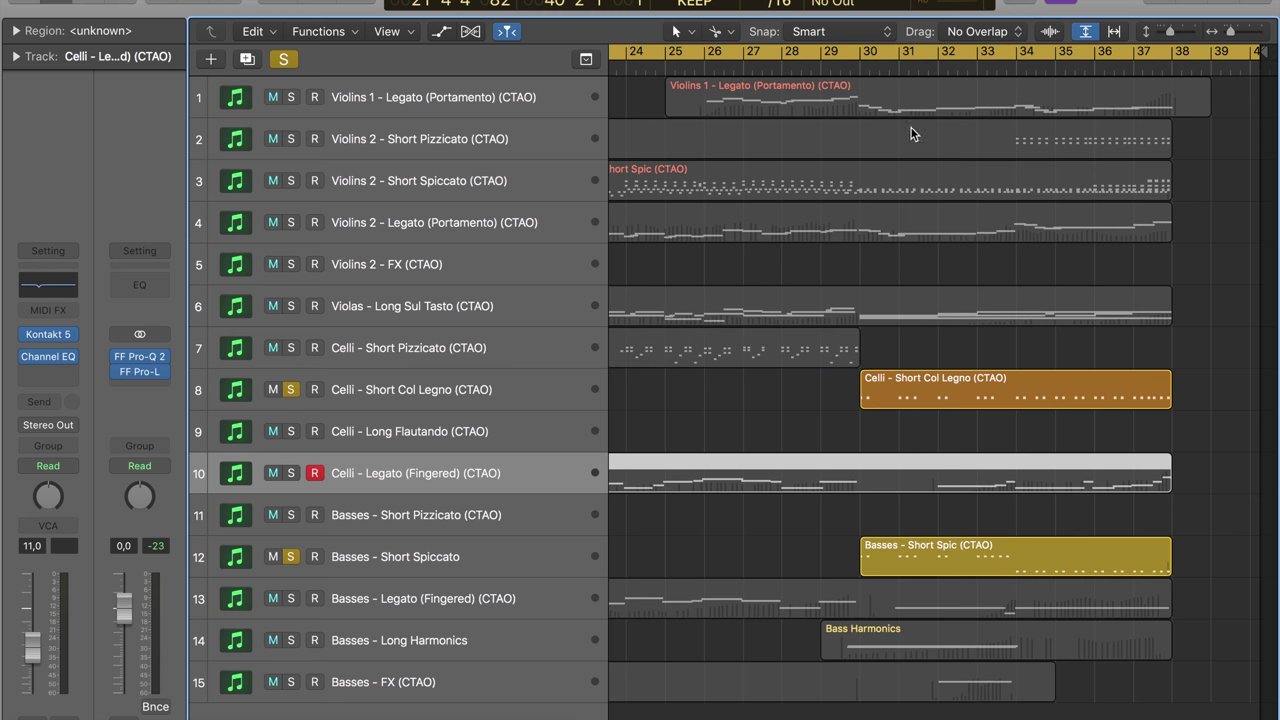
{"action": "left_click", "coordinate": [866, 70]}
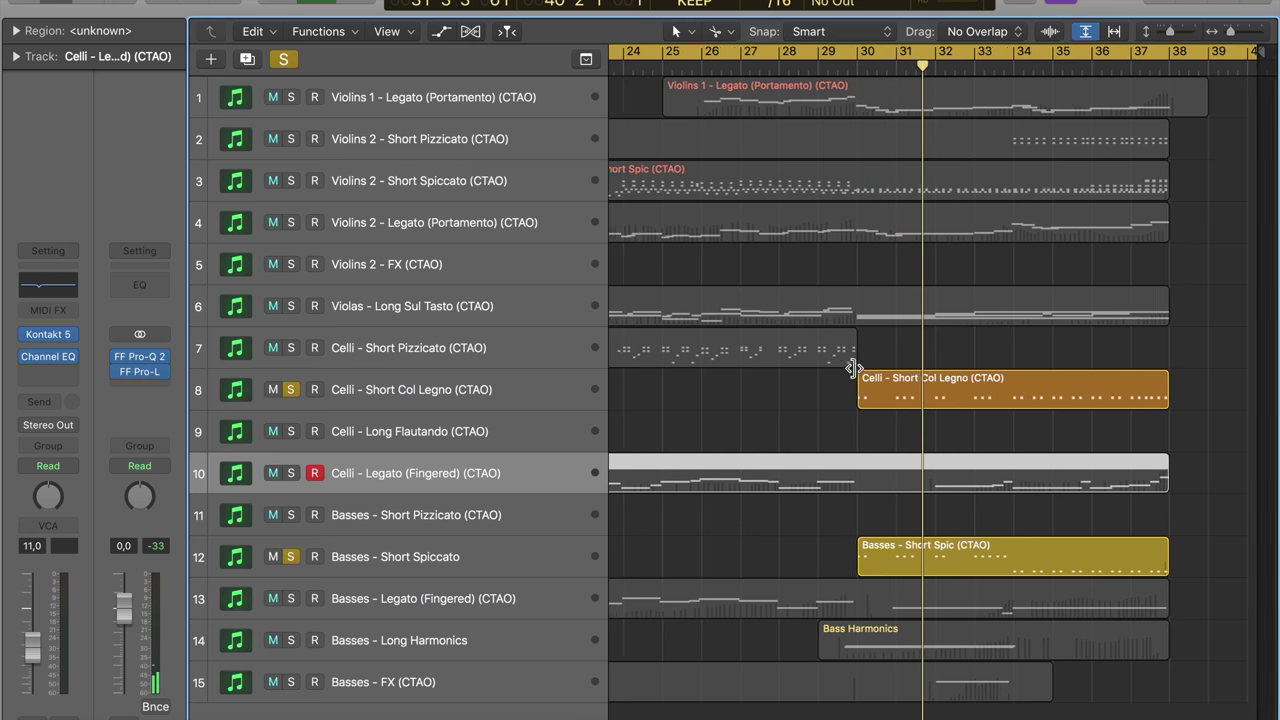
{"action": "left_click", "coordinate": [527, 383]}
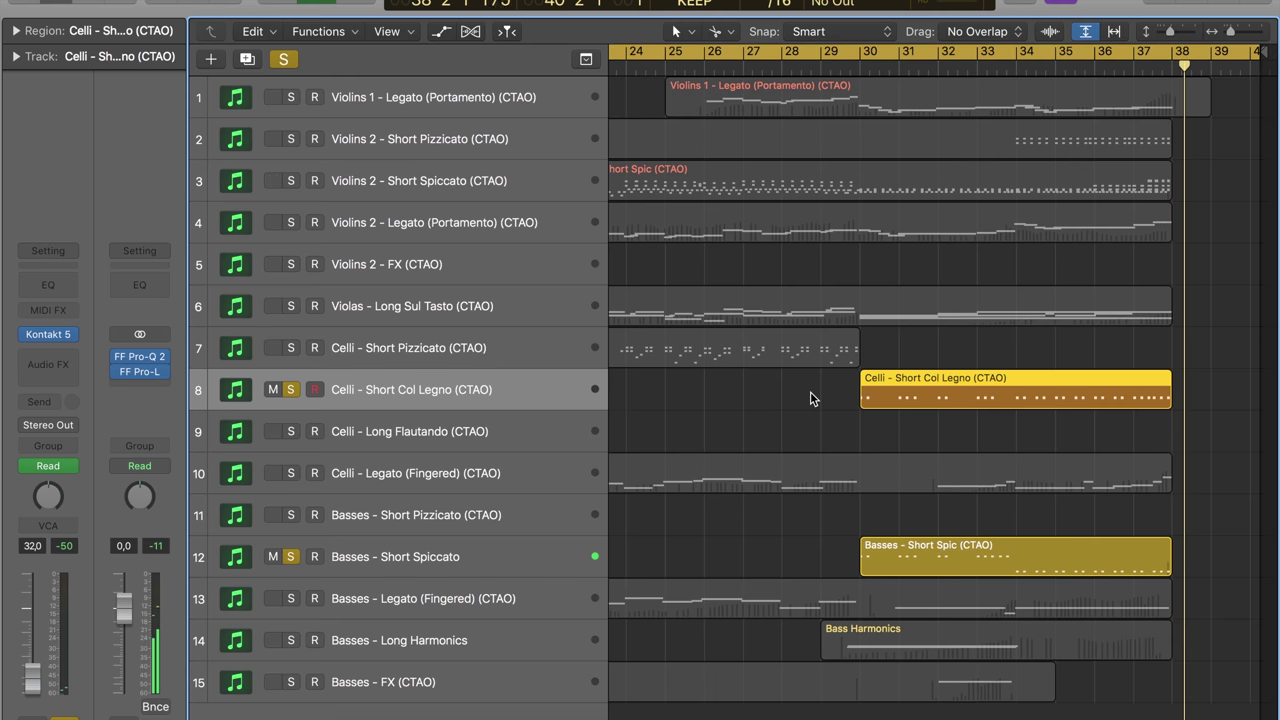
Extend the solo to tracks 6 through 13, excluding Basses - Long Harmonics and Basses - FX, and play from bar 30.
{"action": "left_click", "coordinate": [292, 307]}
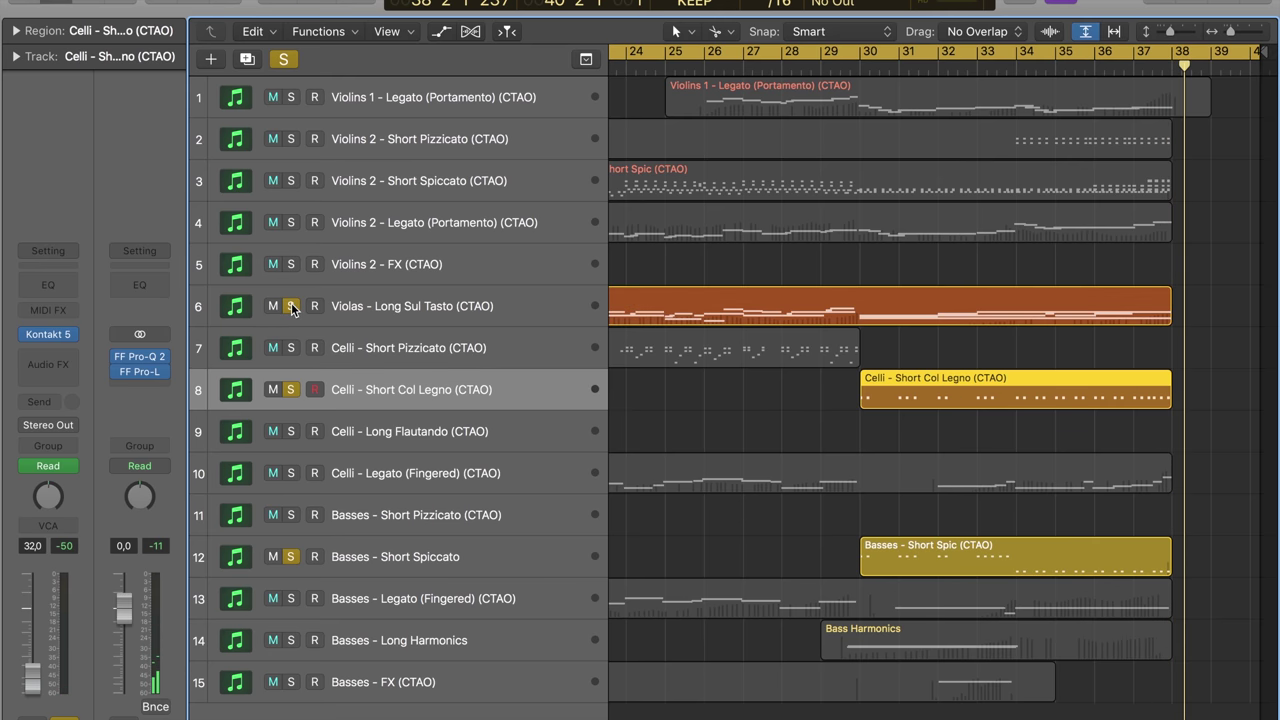
{"action": "left_click_drag", "start_coordinate": [292, 478], "coordinate": [300, 690]}
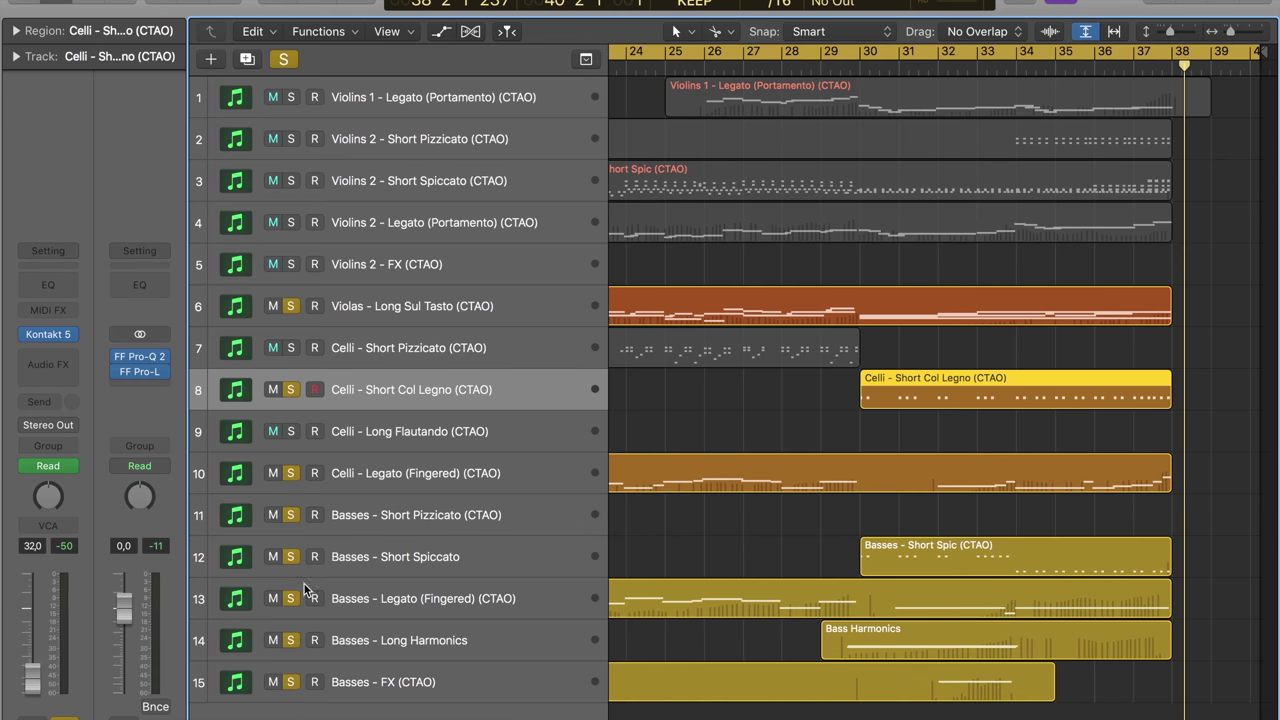
{"action": "left_click", "coordinate": [292, 348]}
{"action": "left_click_drag", "start_coordinate": [292, 645], "coordinate": [292, 686]}
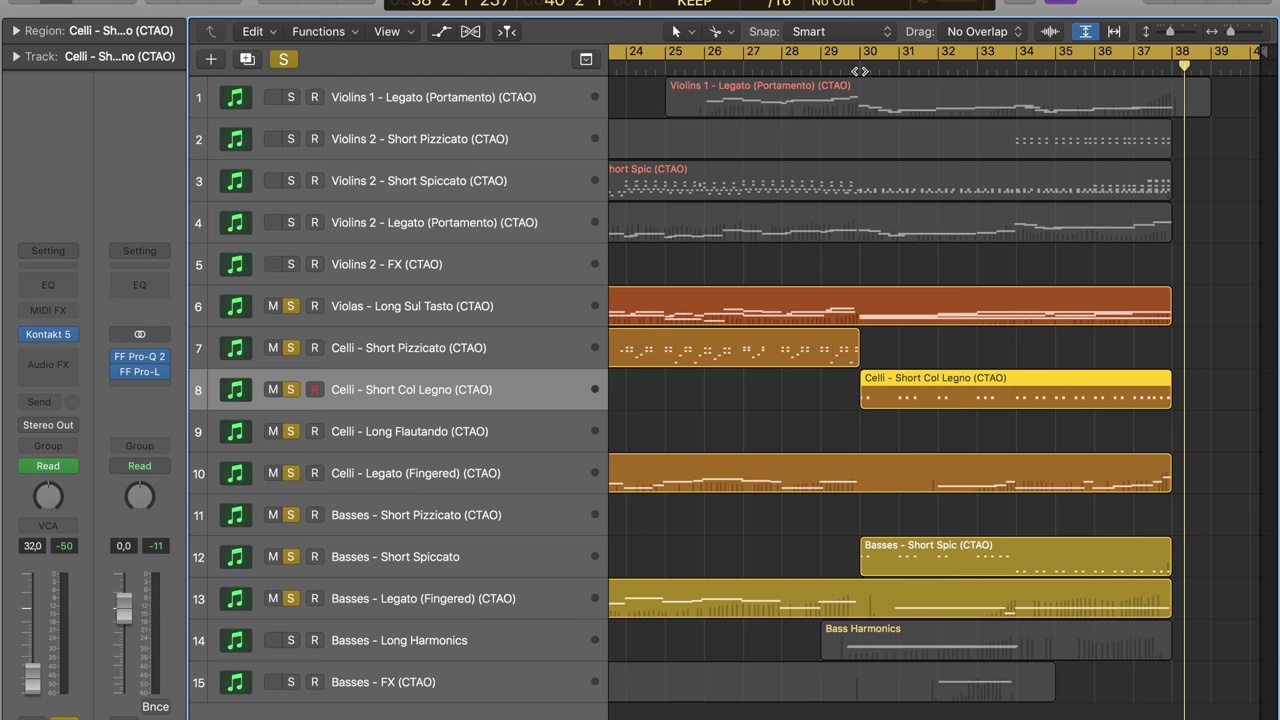
{"action": "left_click", "coordinate": [857, 71]}
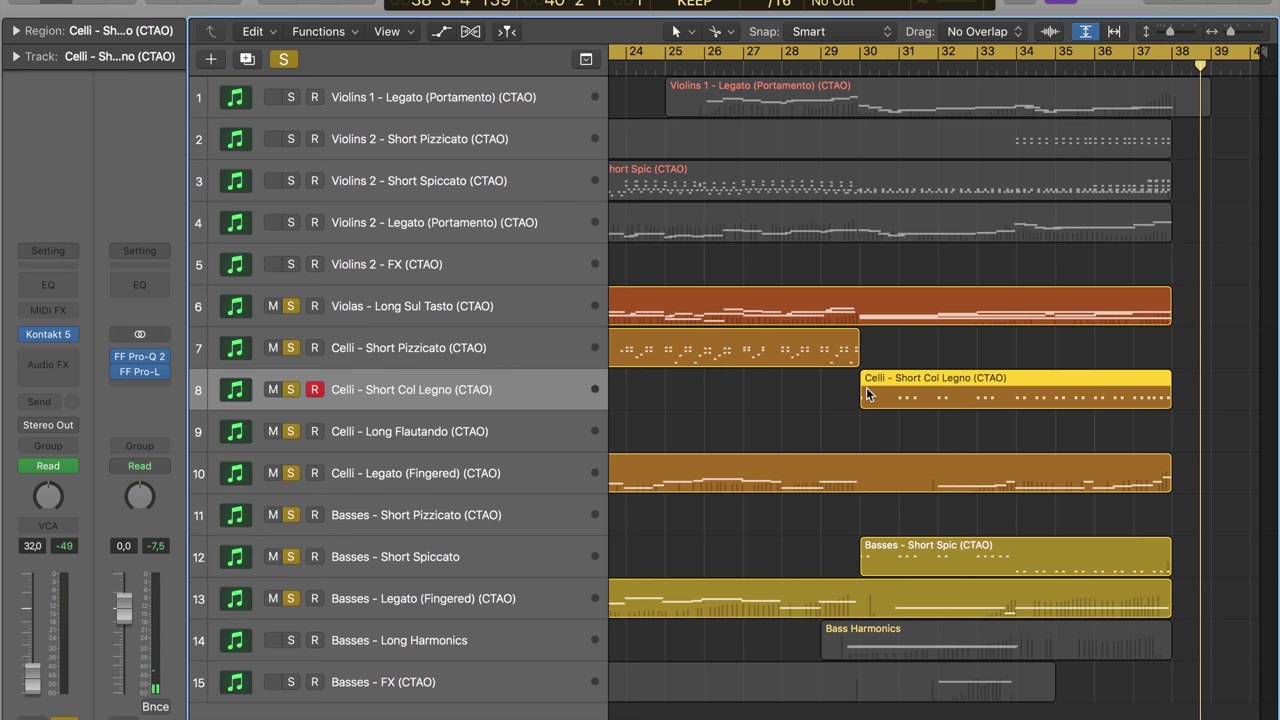
Clear all solos, select Violins 2 - Short Spiccato, and set the cycle range to bars 30 through 33.
{"action": "left_click", "coordinate": [285, 60]}
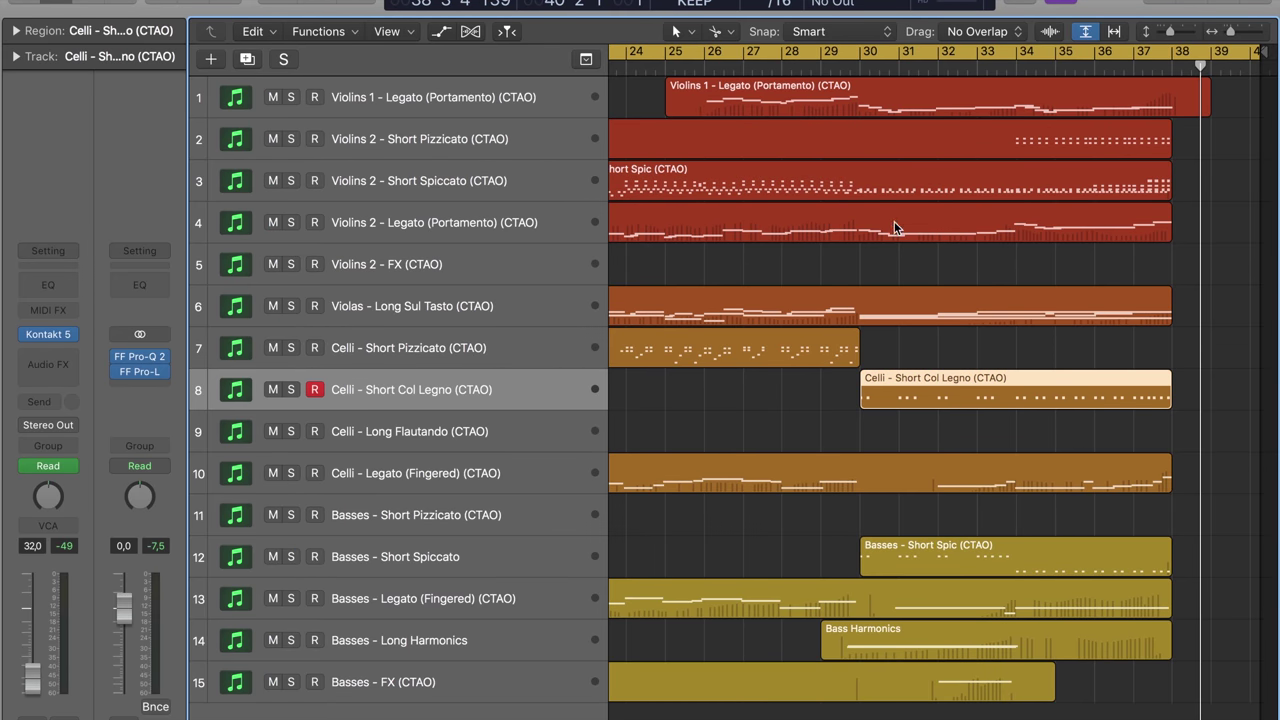
{"action": "left_click", "coordinate": [849, 189]}
{"action": "left_click", "coordinate": [489, 180]}
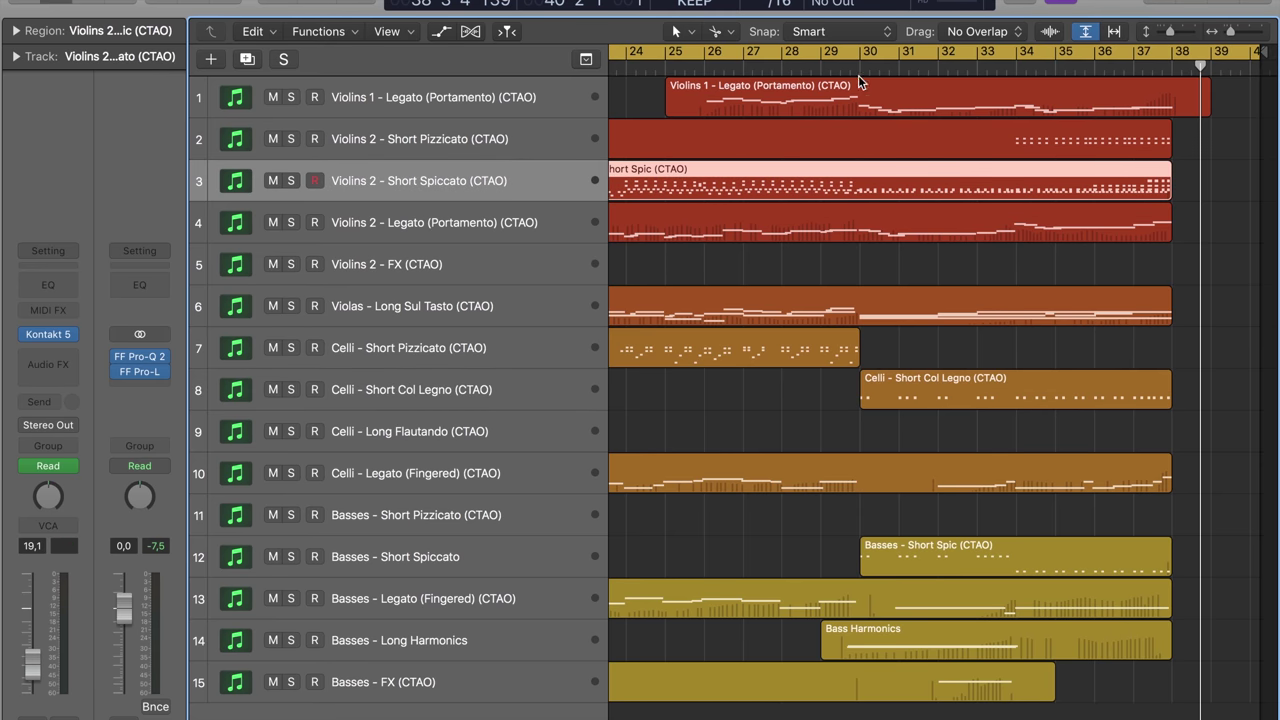
{"action": "left_click", "coordinate": [855, 52]}
{"action": "left_click_drag", "start_coordinate": [865, 56], "coordinate": [1010, 66]}
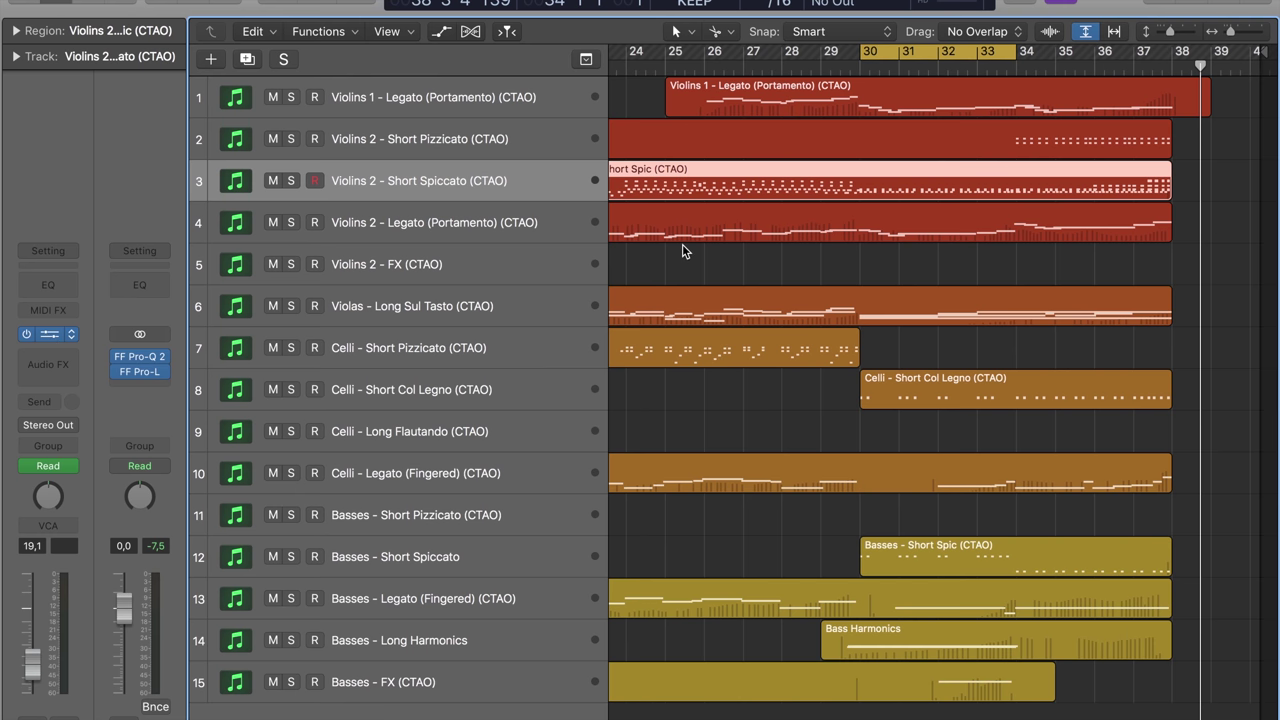
Open the Violins 2 - Short Spiccato patch, play it soloed, and compare its C microphone with the T and A microphones.
{"action": "key", "text": "v"}
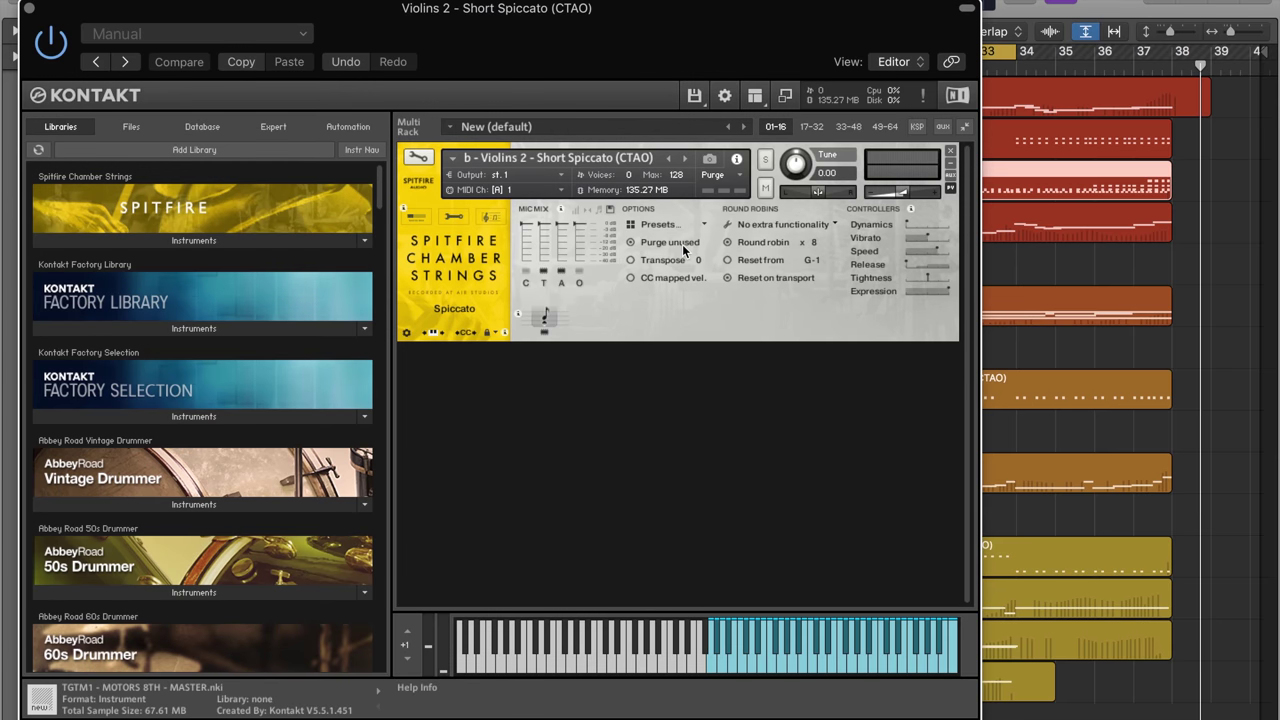
{"action": "key", "text": "space"}
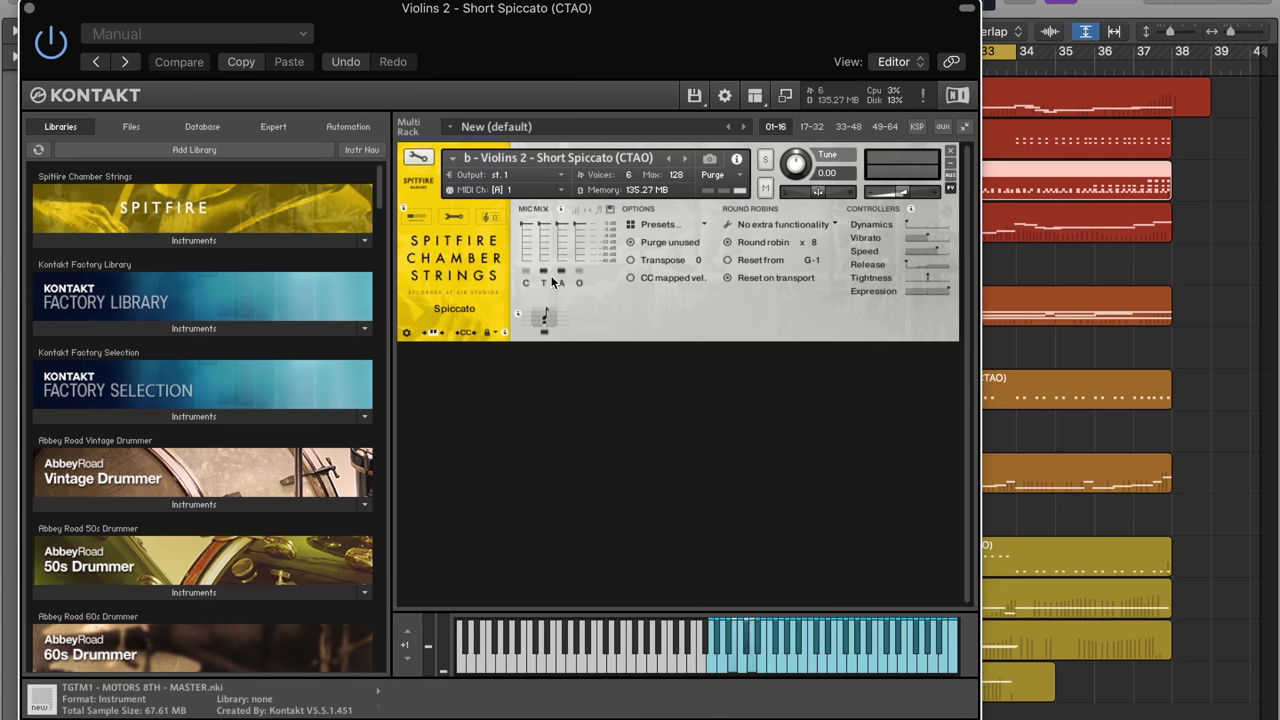
{"action": "key", "text": "s"}
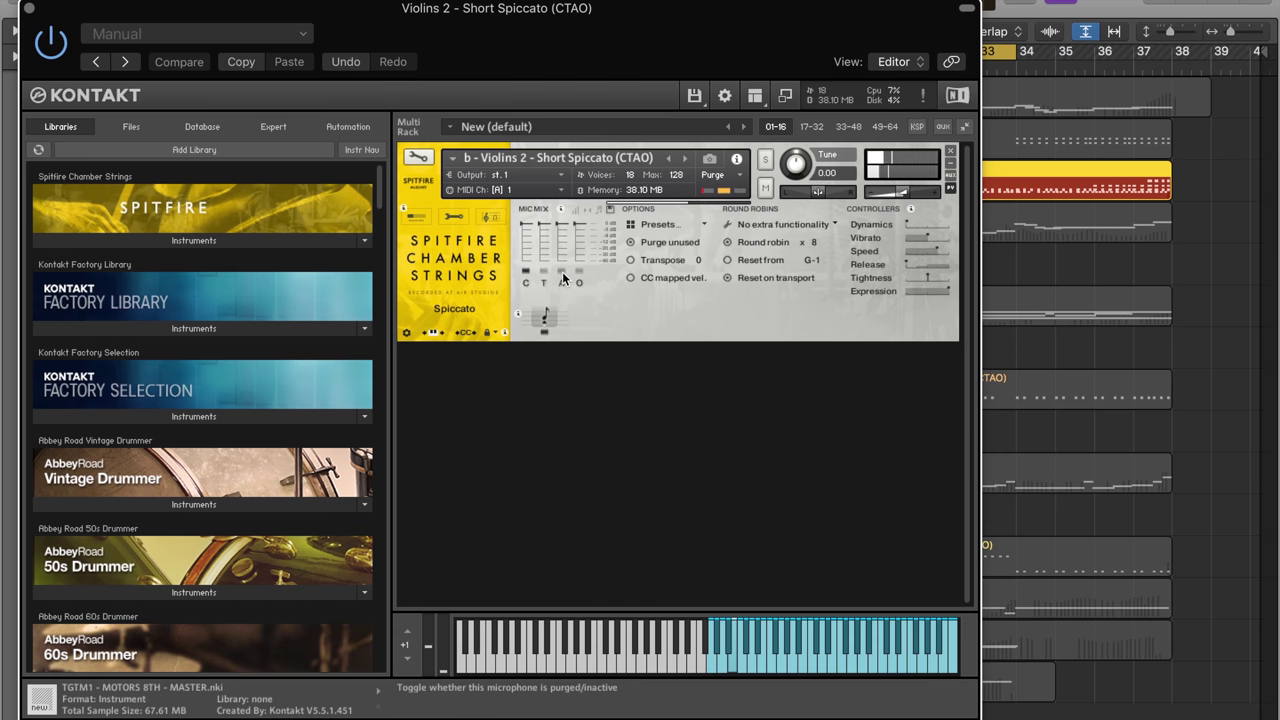
{"action": "left_click", "coordinate": [546, 272]}
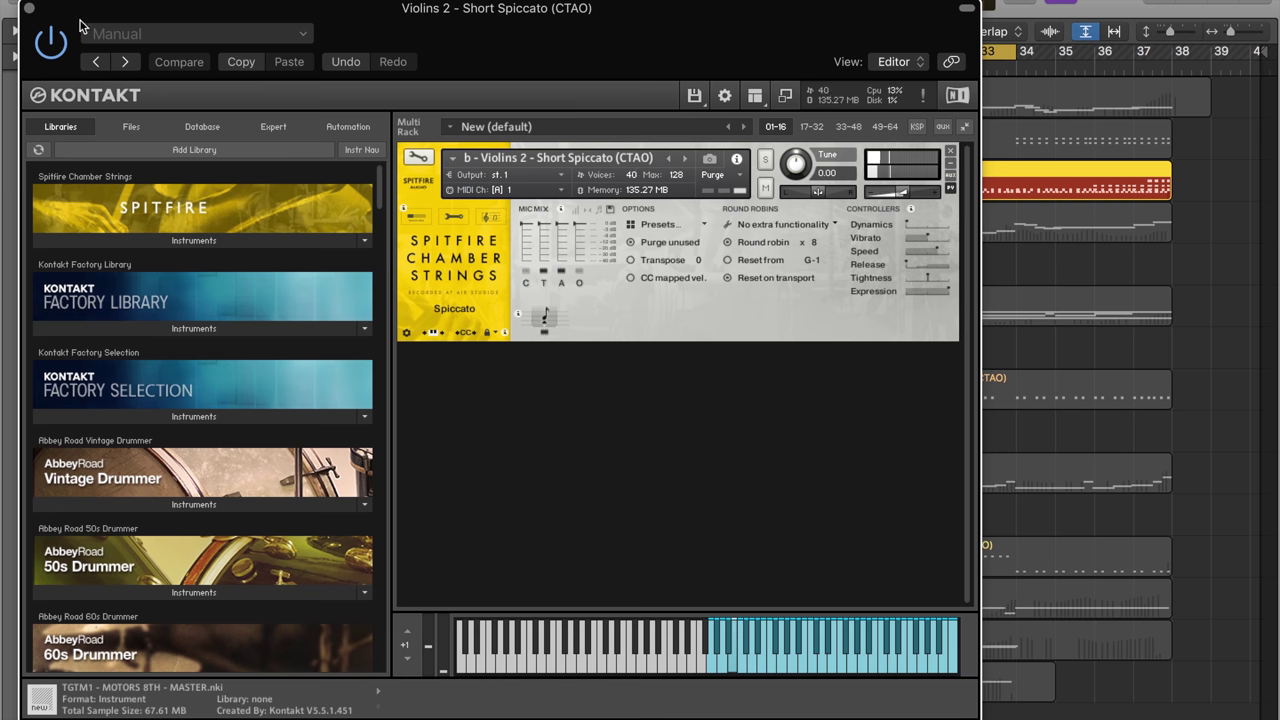
Close the instrument window and add Violins 2 - Legato (Portamento) to the solo during the cycled playback.
{"action": "left_click", "coordinate": [29, 9]}
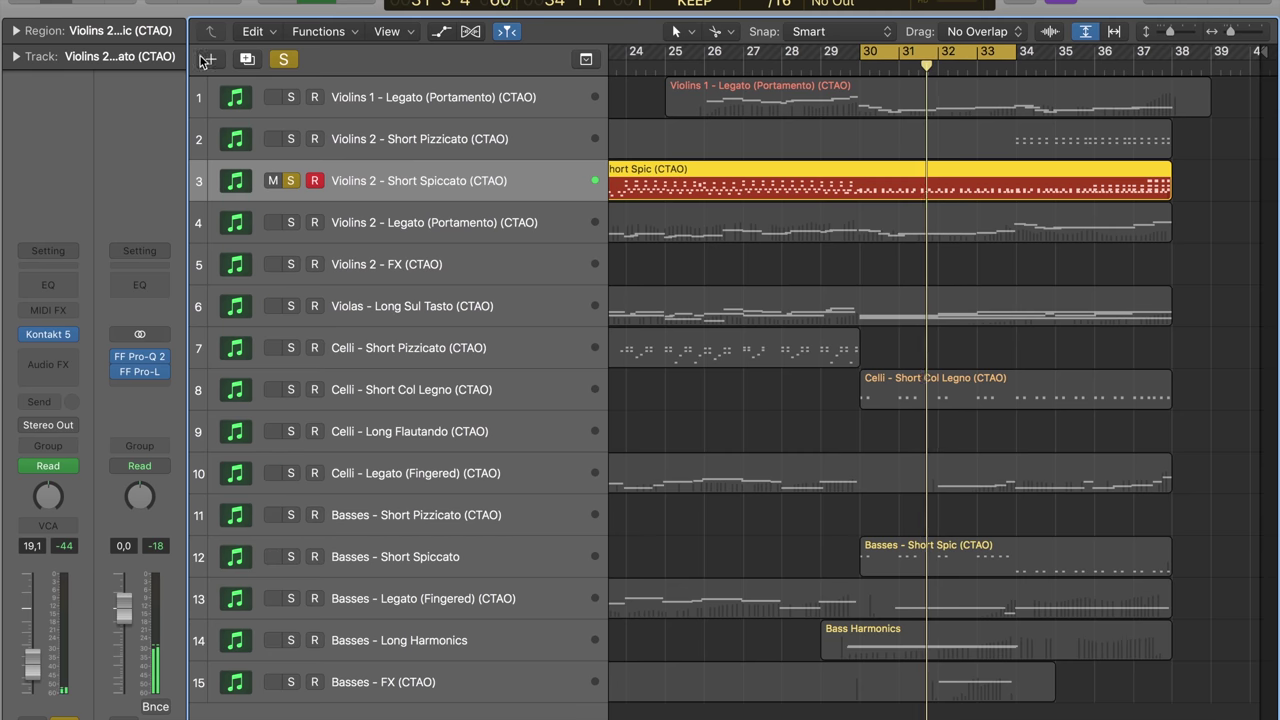
{"action": "left_click", "coordinate": [292, 223]}
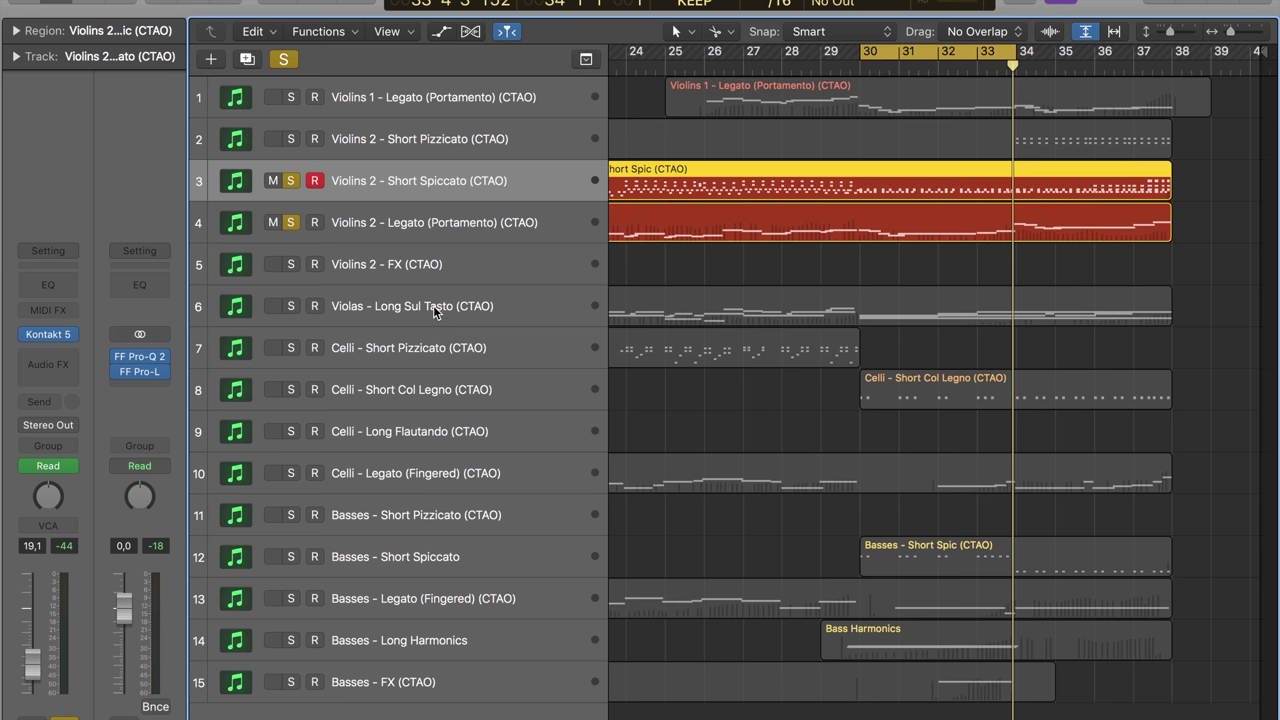
Move the solo from Violins 2 - Short Spiccato and Violins 2 - Legato (Portamento) to Violins 2 - FX.
{"action": "scroll", "coordinate": [811, 357], "scroll_direction": "down", "scroll_amount": 5}
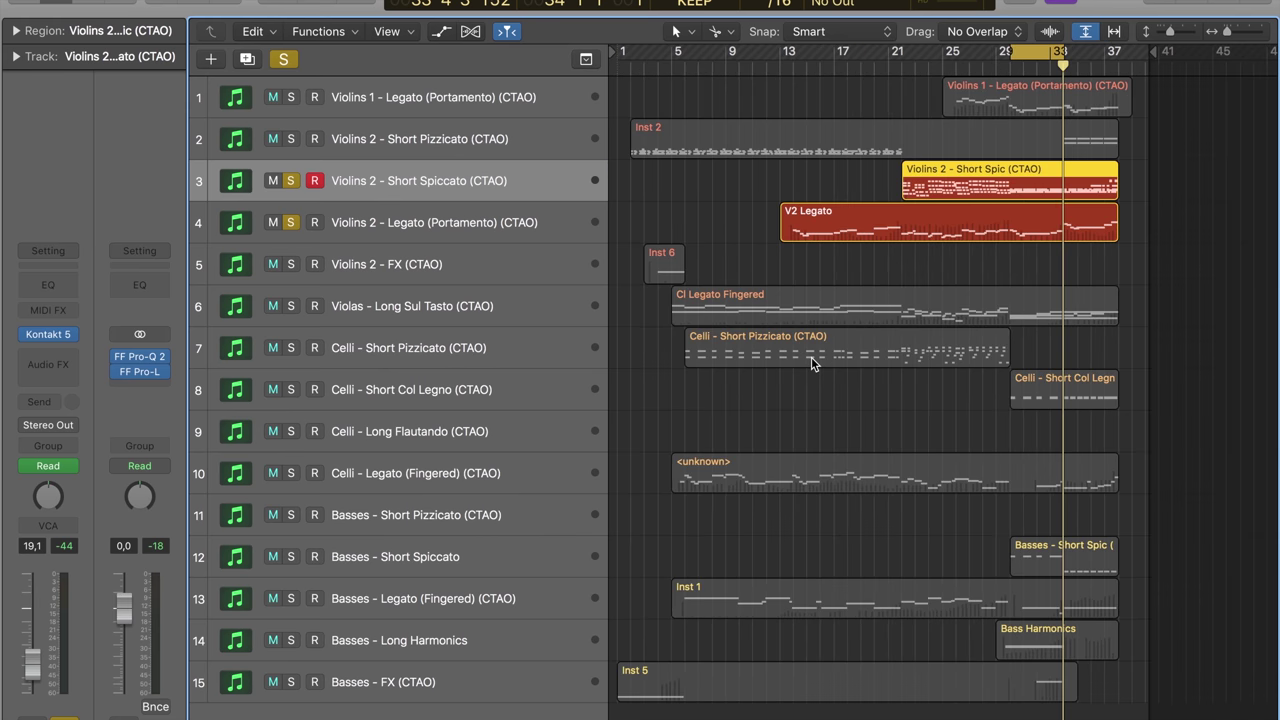
{"action": "left_click", "coordinate": [290, 180]}
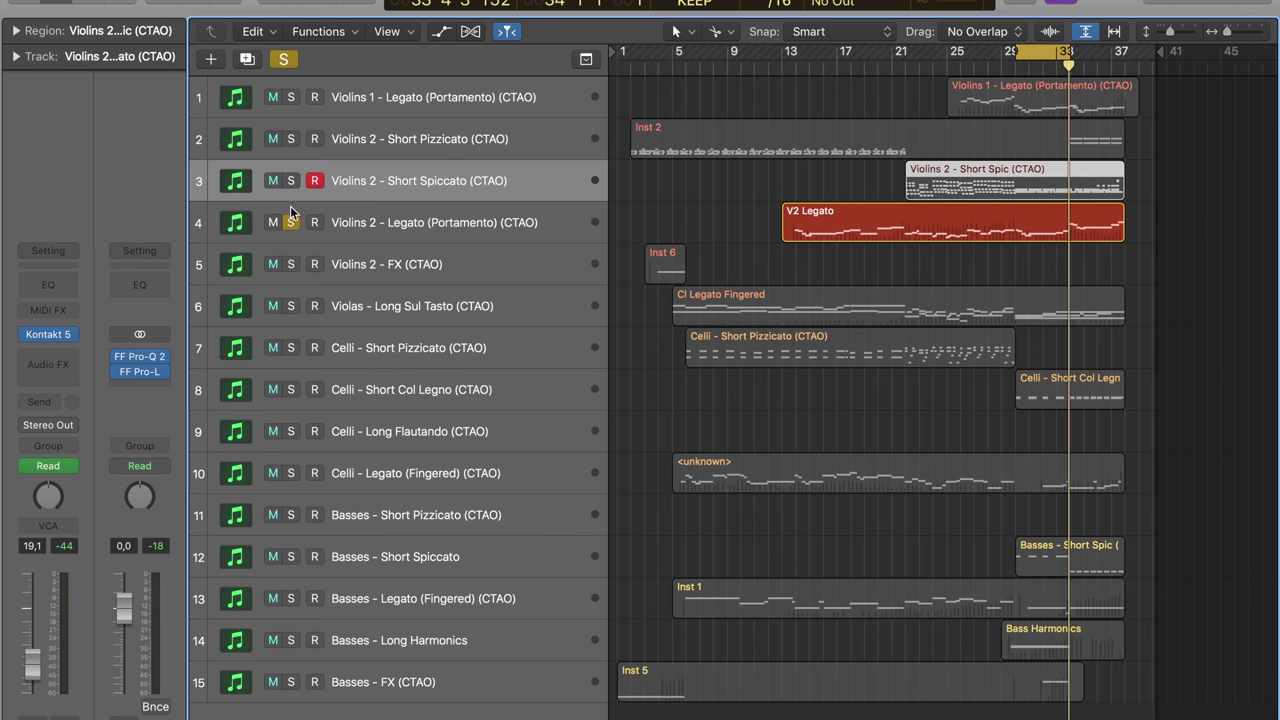
{"action": "left_click", "coordinate": [290, 222]}
{"action": "left_click", "coordinate": [290, 265]}
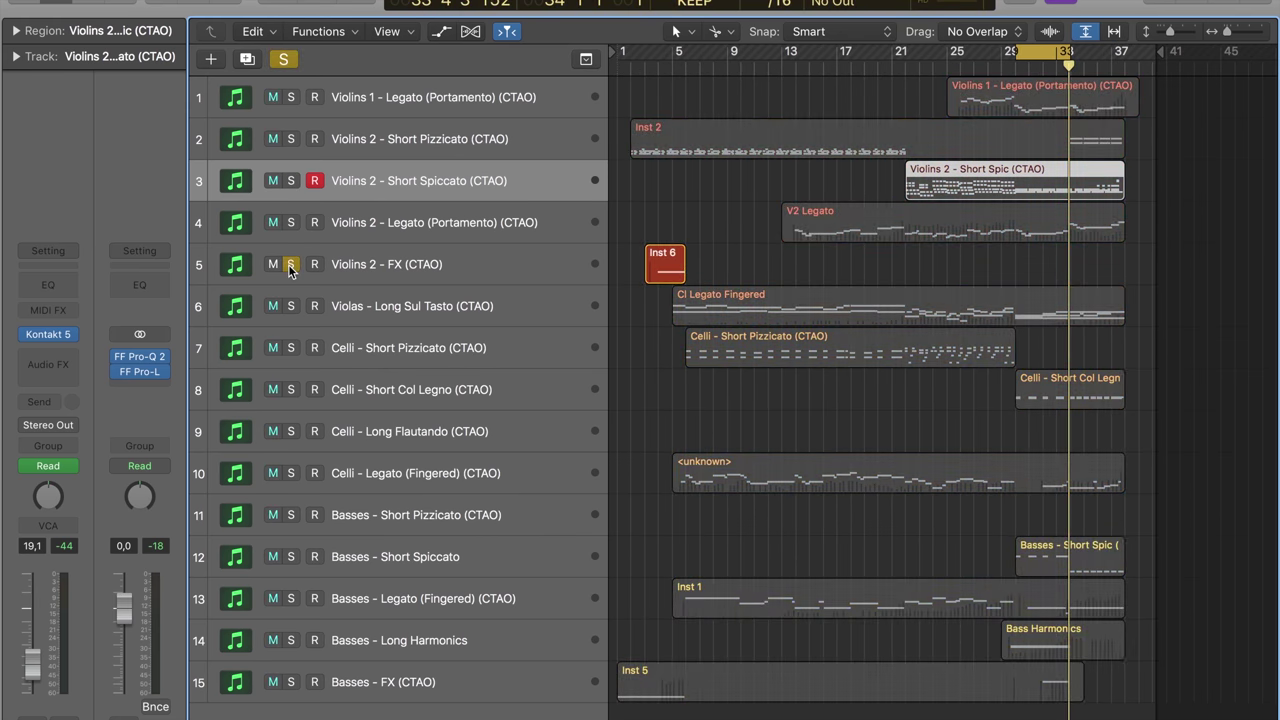
Turn off the cycle range, add Basses - FX to the solo, and play both FX tracks from bar 1.
{"action": "left_click", "coordinate": [657, 64]}
{"action": "left_click", "coordinate": [638, 67]}
{"action": "key", "text": "space"}
{"action": "key", "text": "space"}
{"action": "key", "text": "Return"}
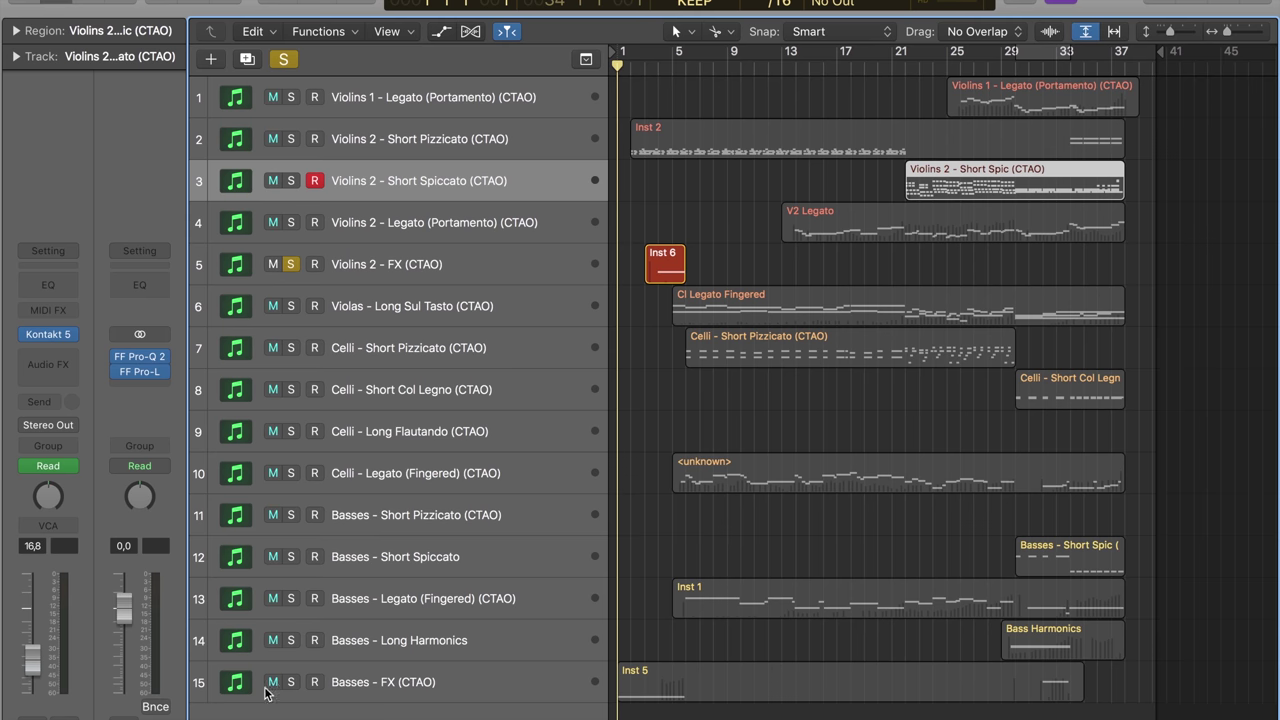
{"action": "left_click", "coordinate": [291, 683]}
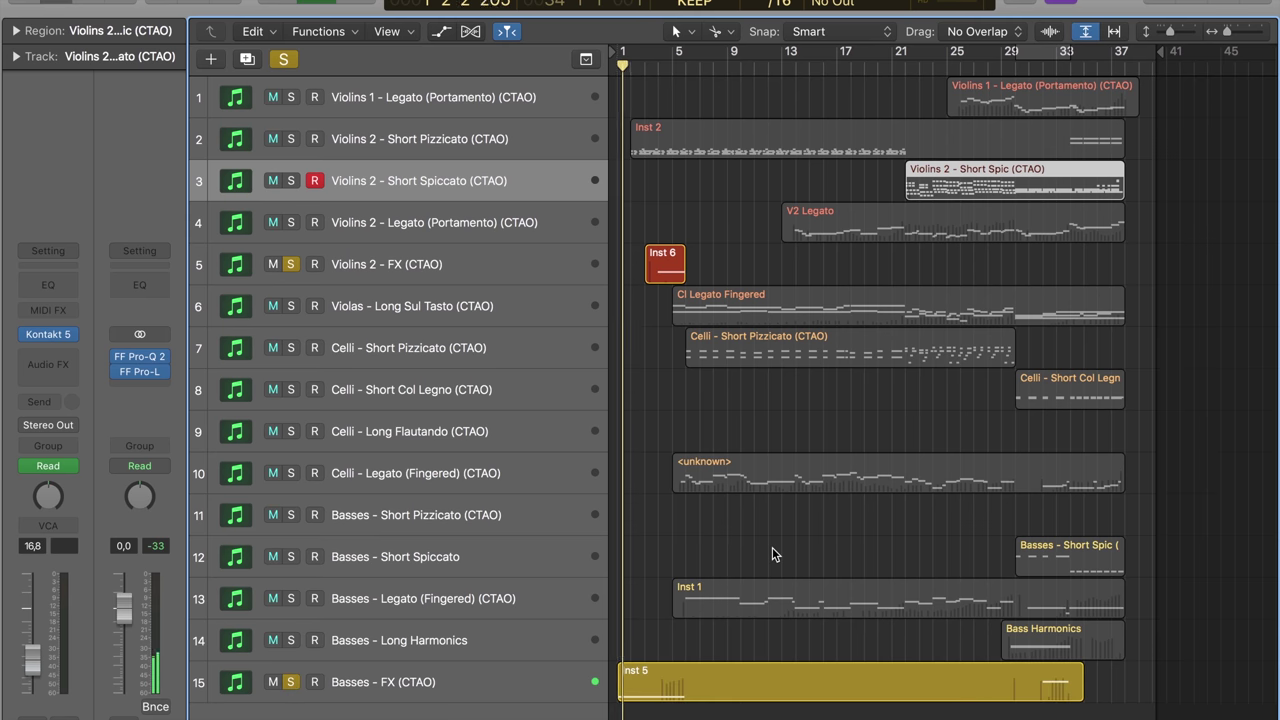
{"action": "left_click", "coordinate": [540, 677]}
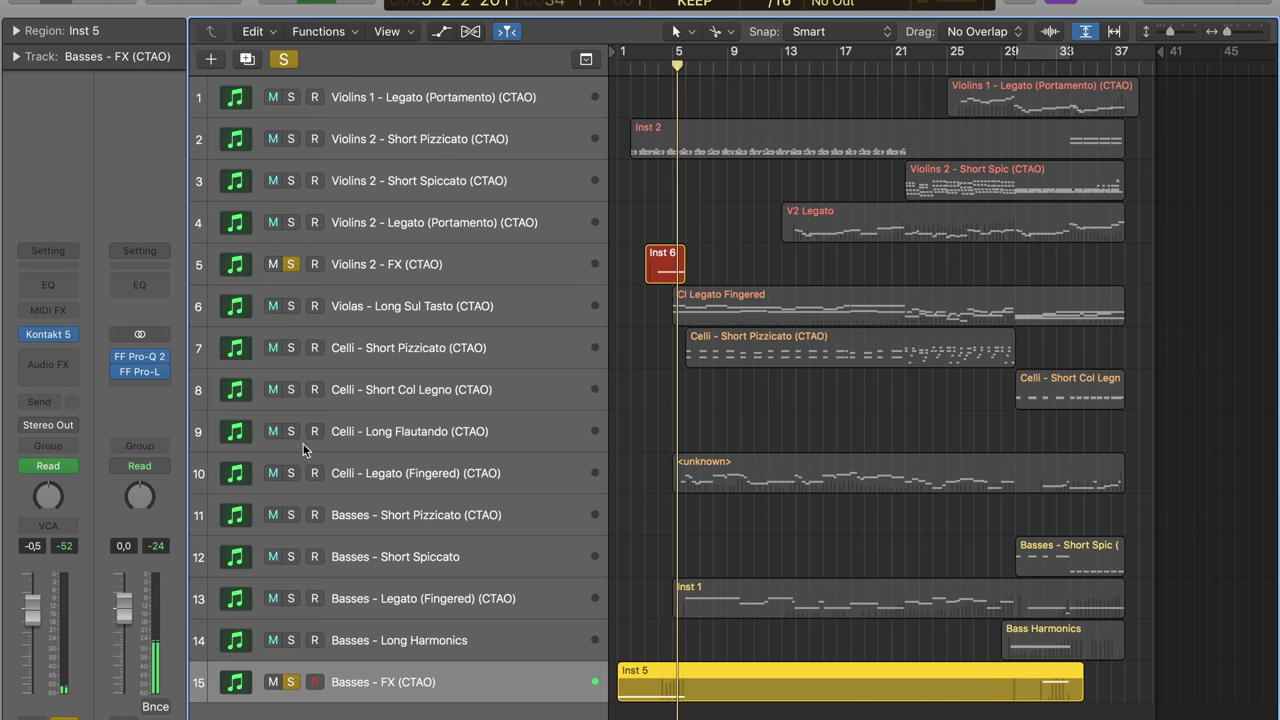
Play Violas - Long Sul Tasto, Celli - Legato (Fingered), Basses - Long Harmonics and Basses - FX soloed, adding Violins 2 - Short Spiccato.
{"action": "left_click", "coordinate": [290, 474]}
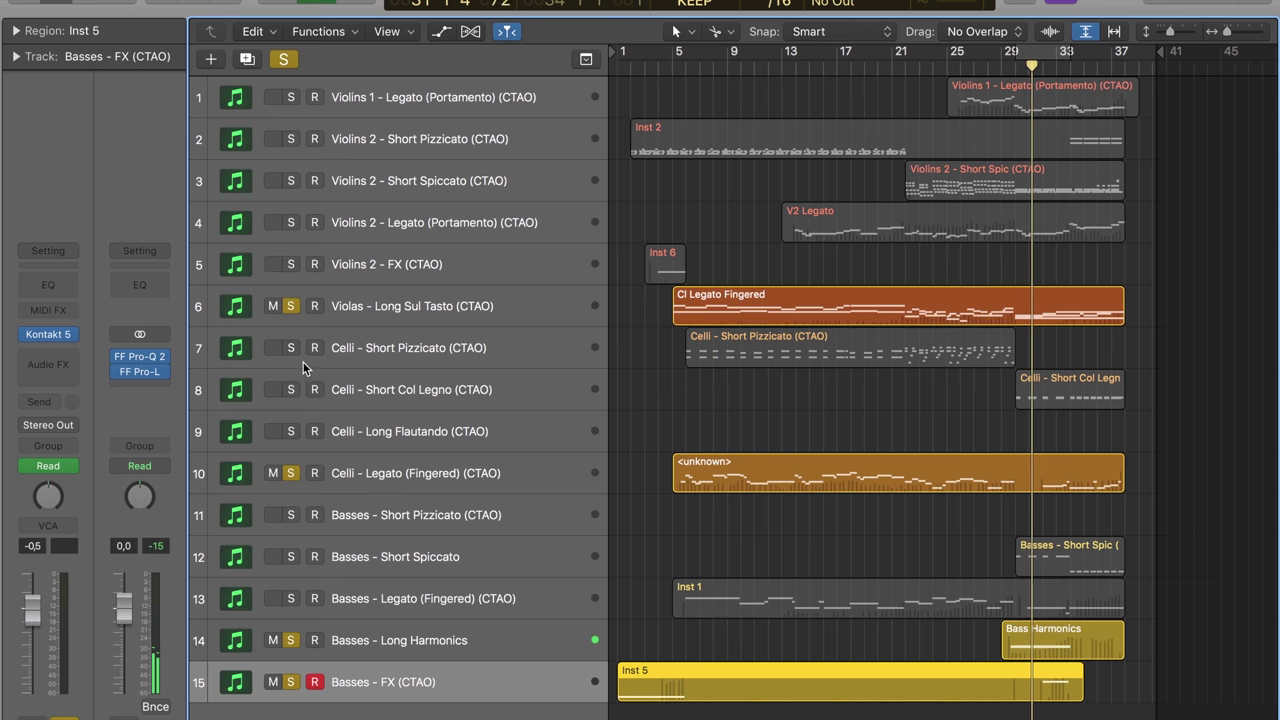
{"action": "left_click", "coordinate": [291, 181]}
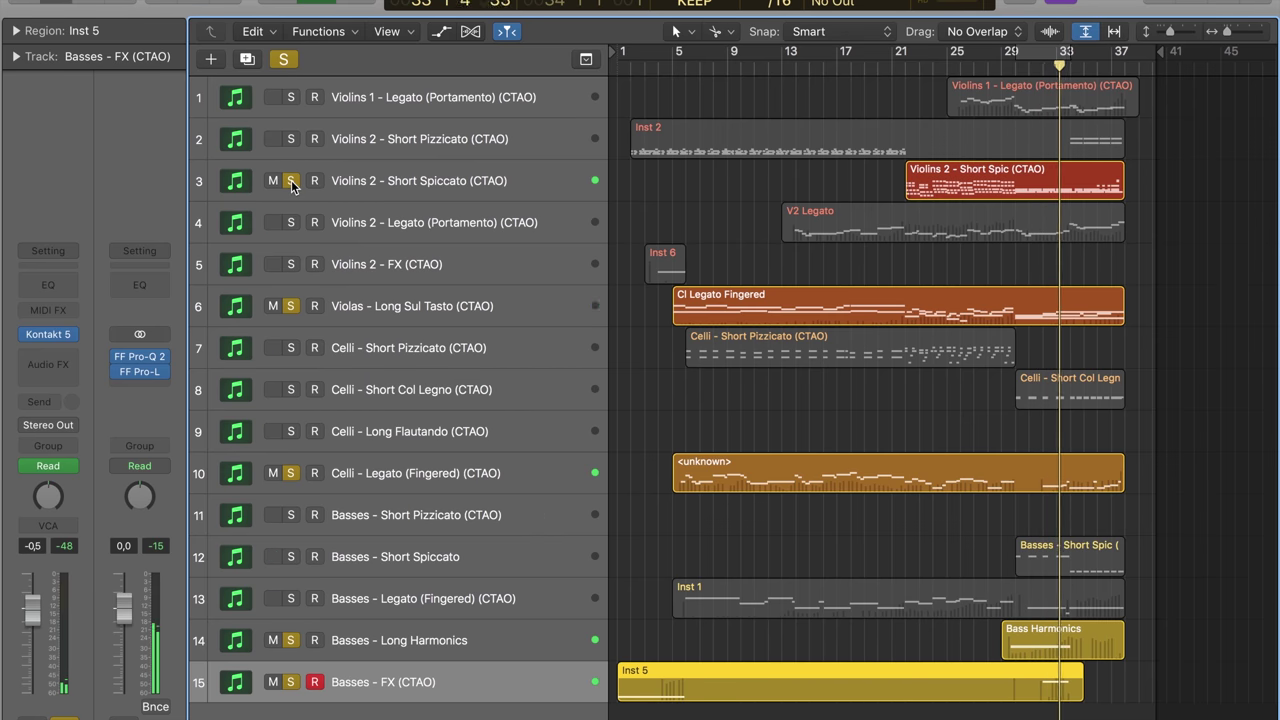